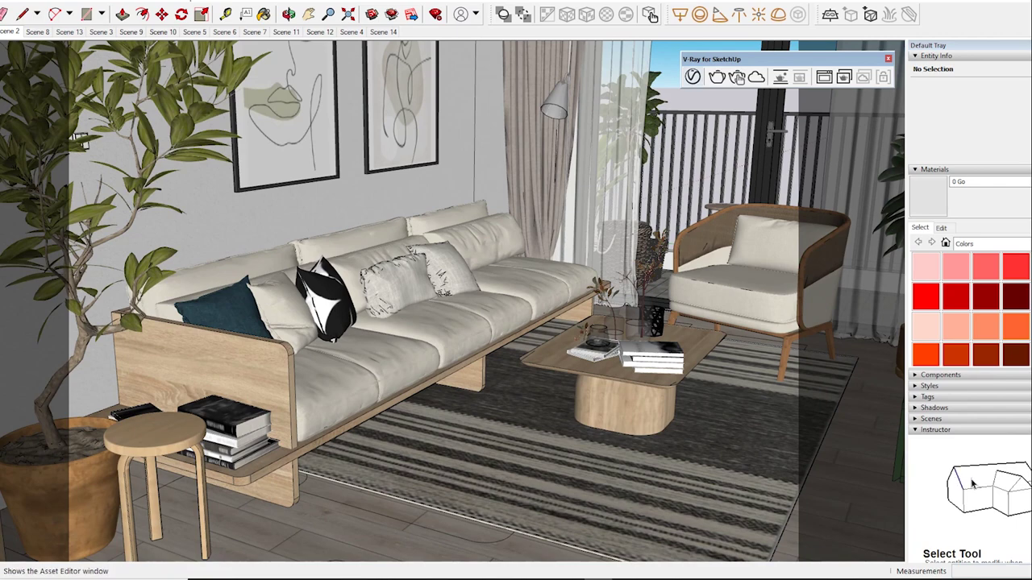
# - Open the V-Ray Asset Editor, show a white material's settings and preview, and move the window aside
pyautogui.click(693, 76)
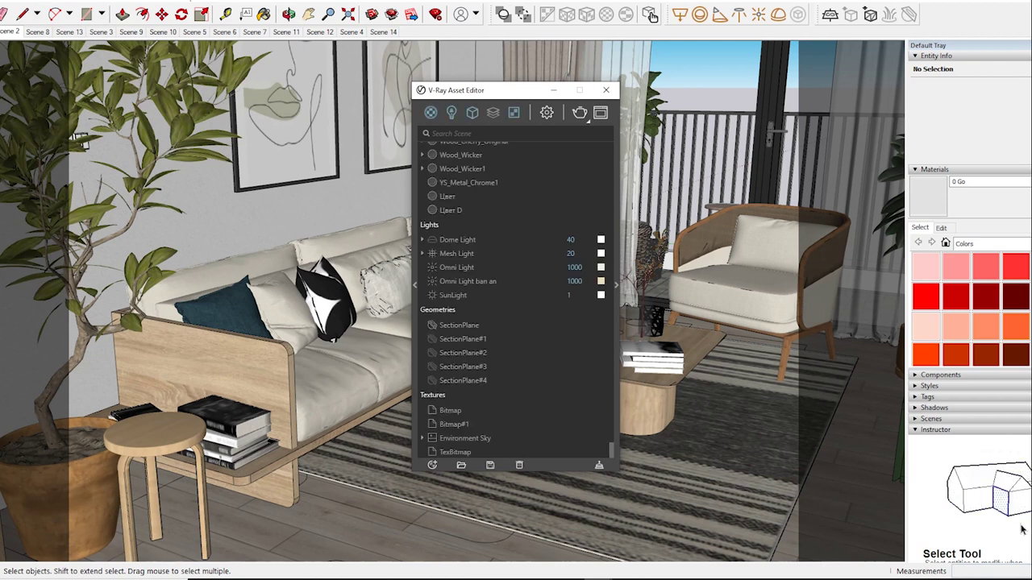
pyautogui.scroll(5, 516, 298)
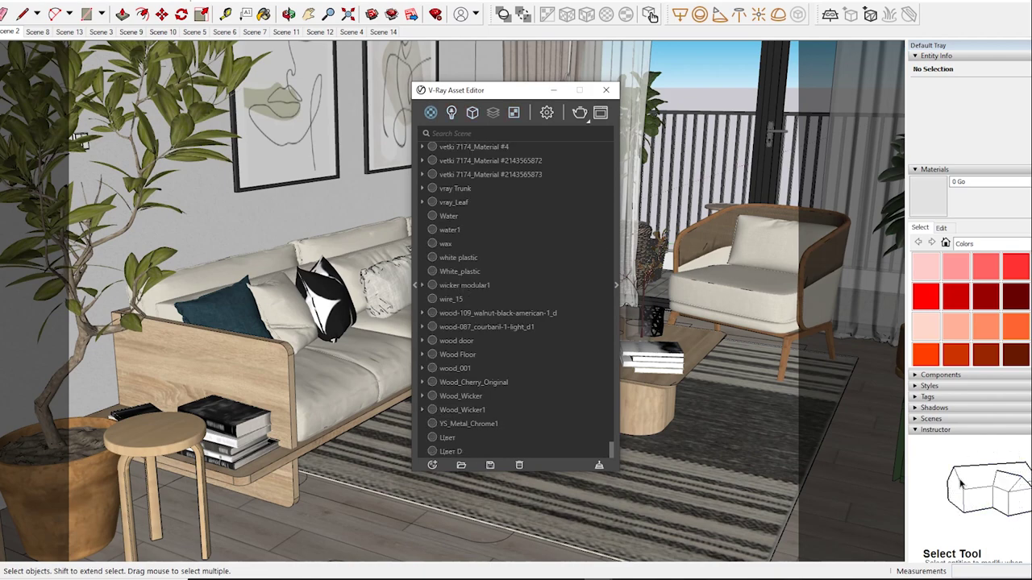
pyautogui.click(616, 285)
pyautogui.moveTo(484, 89); pyautogui.dragTo(147, 73)
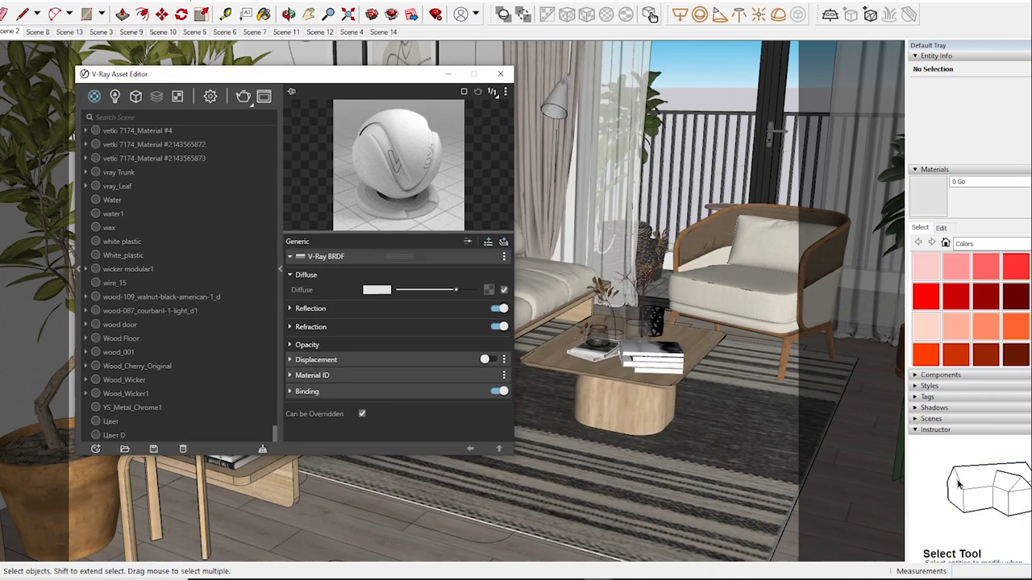
# - Sample [Color B02]1 from the scene and expand its Reflection settings, showing glossiness 0.6
pyautogui.keyDown('alt'); pyautogui.click(1022, 530); pyautogui.keyUp('alt')
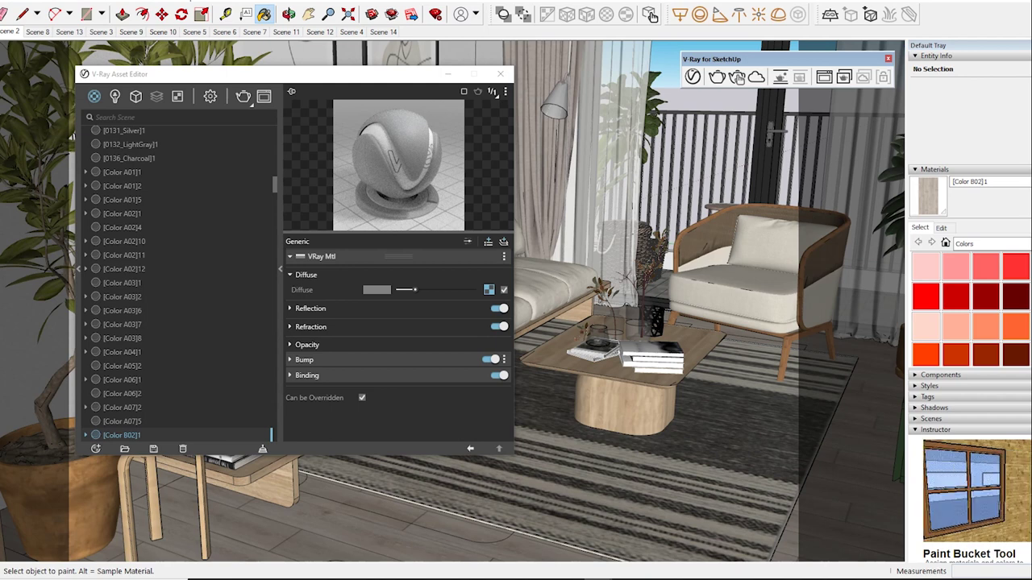
pyautogui.press('alt')
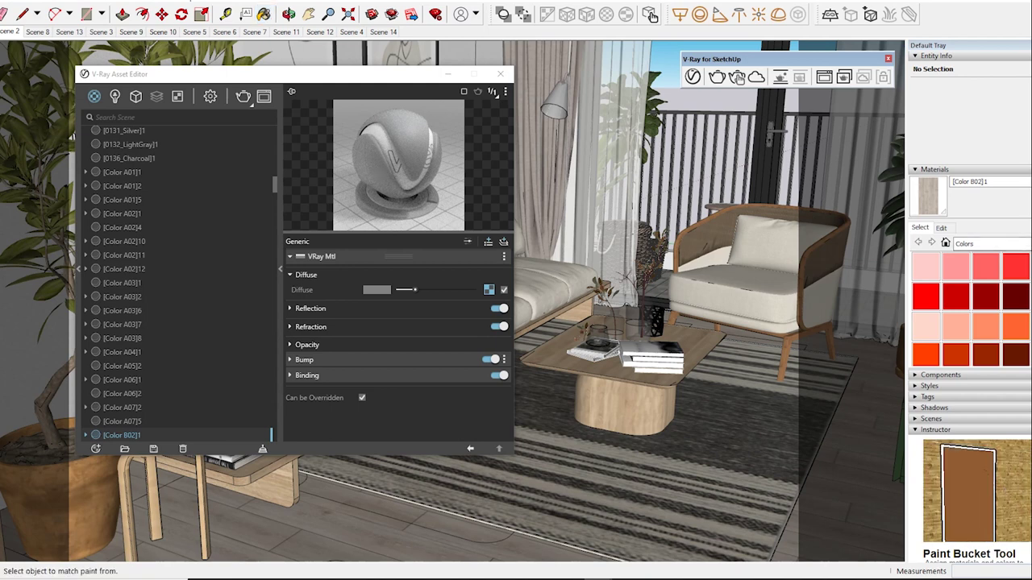
pyautogui.keyDown('alt'); pyautogui.click(758, 279); pyautogui.keyUp('alt')
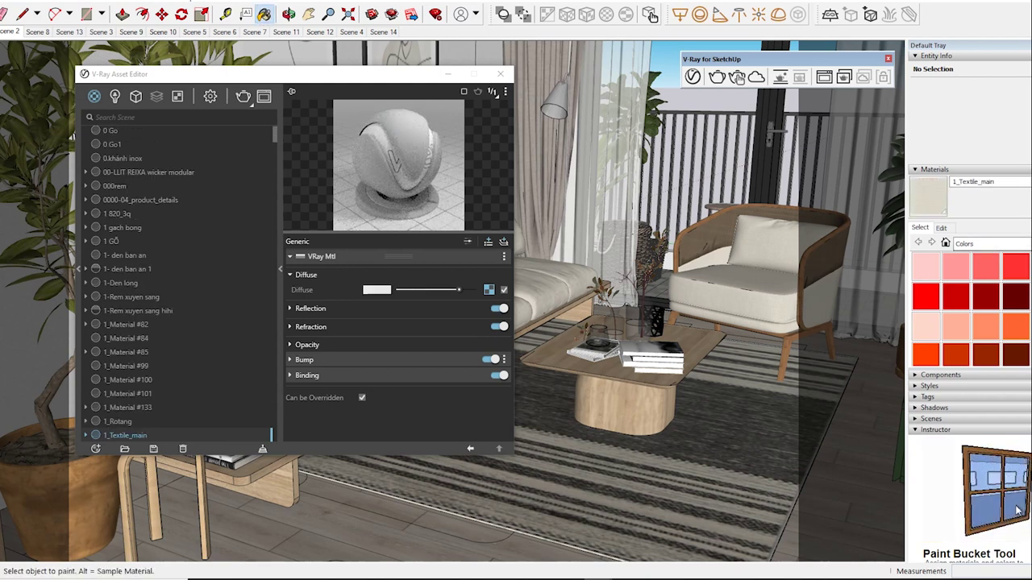
pyautogui.keyDown('alt'); pyautogui.click(625, 403); pyautogui.keyUp('alt')
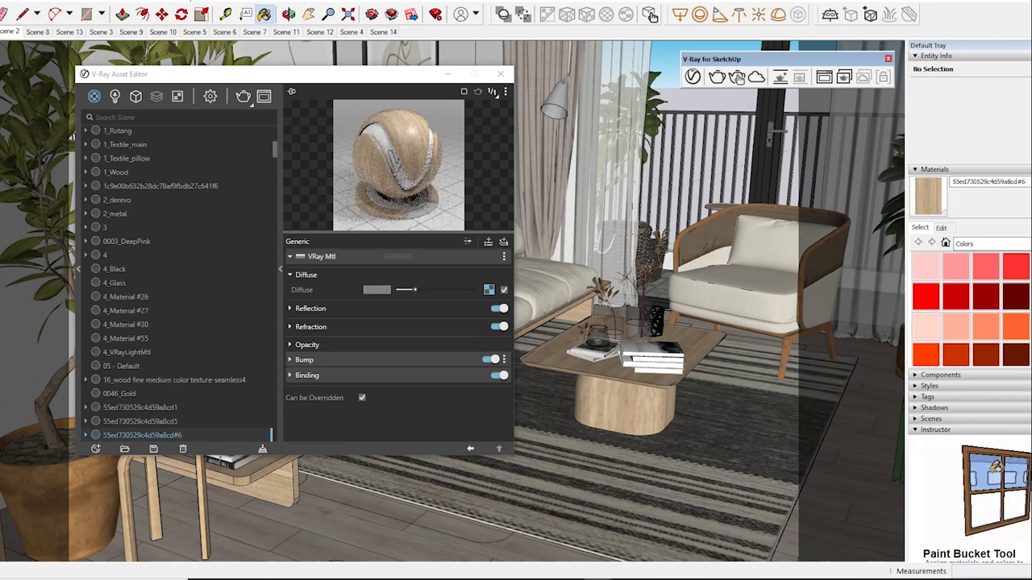
pyautogui.keyDown('alt'); pyautogui.click(854, 483); pyautogui.keyUp('alt')
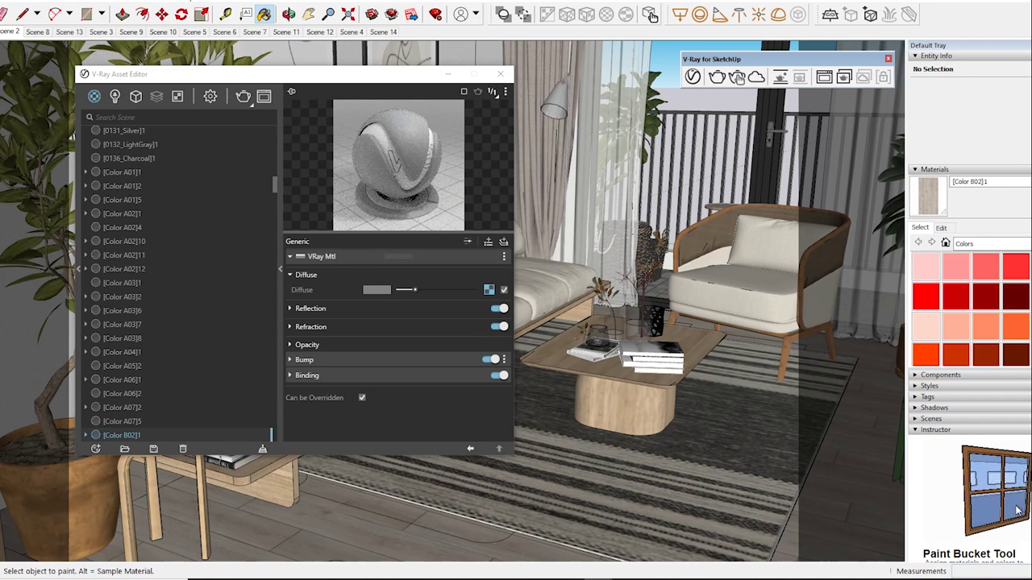
pyautogui.click(468, 309)
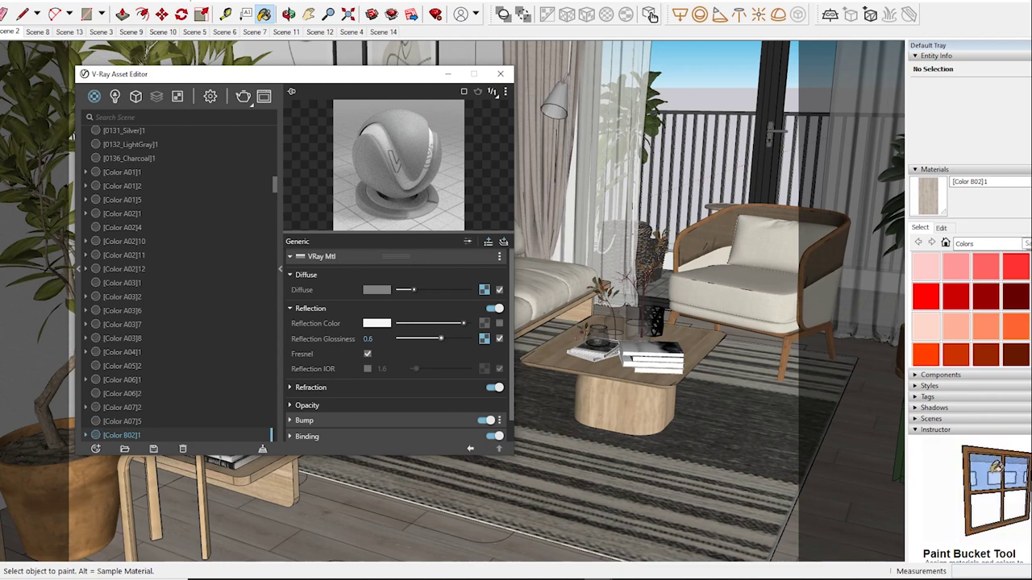
# - Orbit toward the rug and sample its striped Material40 for editing
pyautogui.press('alt')
pyautogui.moveTo(564, 363); pyautogui.dragTo(612, 379, button='middle')
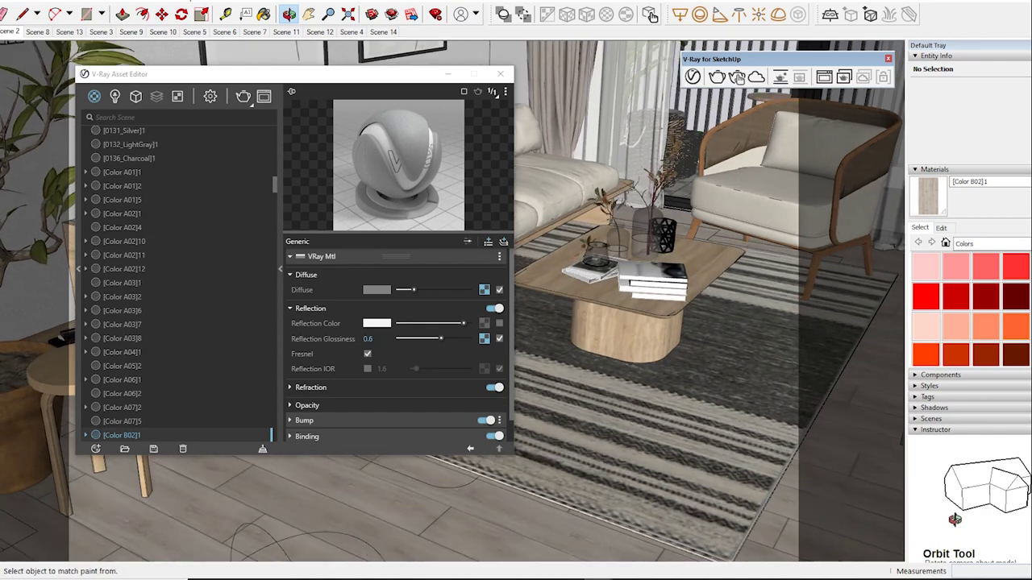
pyautogui.keyDown('alt'); pyautogui.click(661, 452); pyautogui.keyUp('alt')
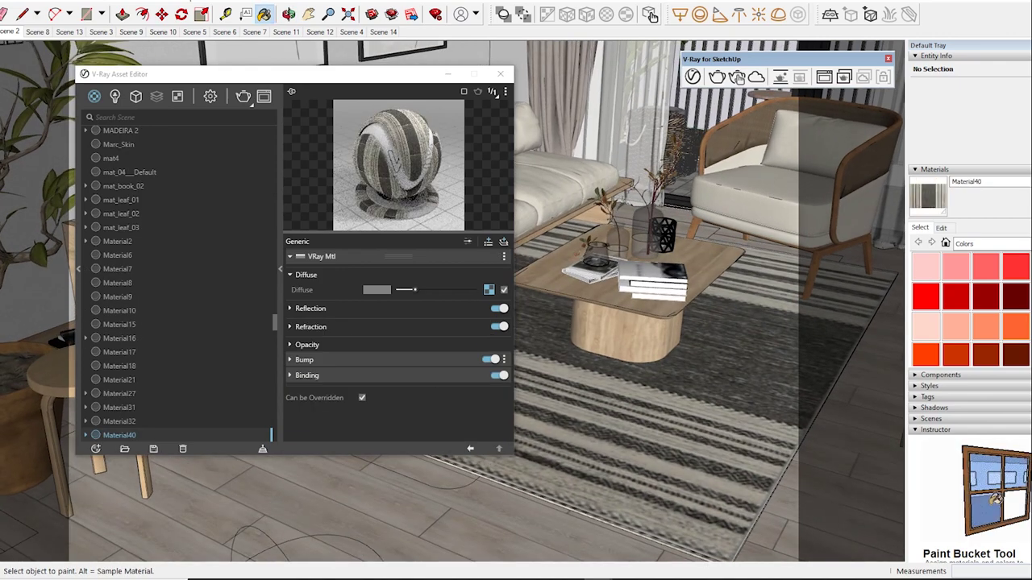
# - Raise Material40's reflection colour from black to grey
pyautogui.moveTo(398, 323); pyautogui.dragTo(403, 323)
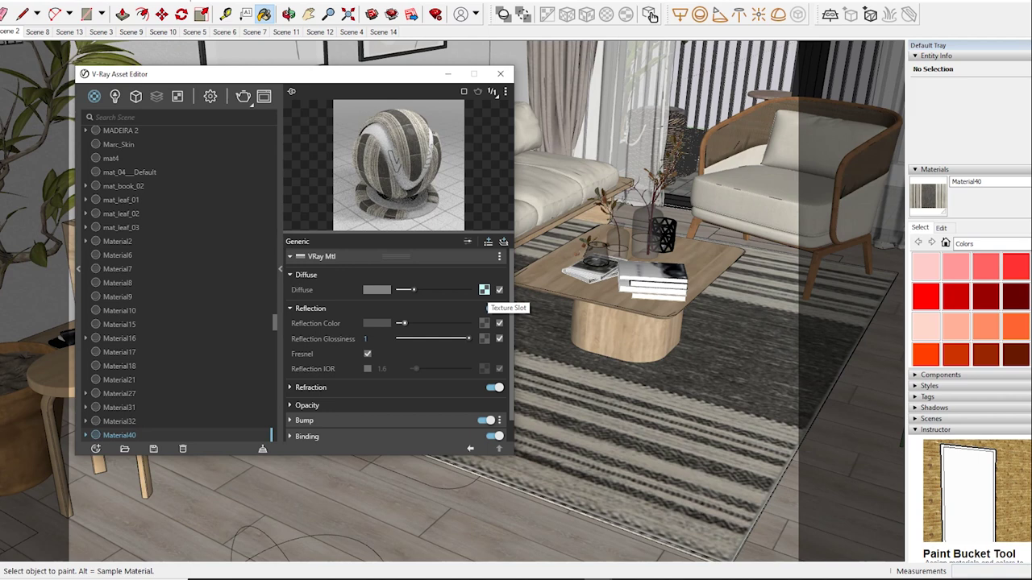
pyautogui.rightClick(484, 290)
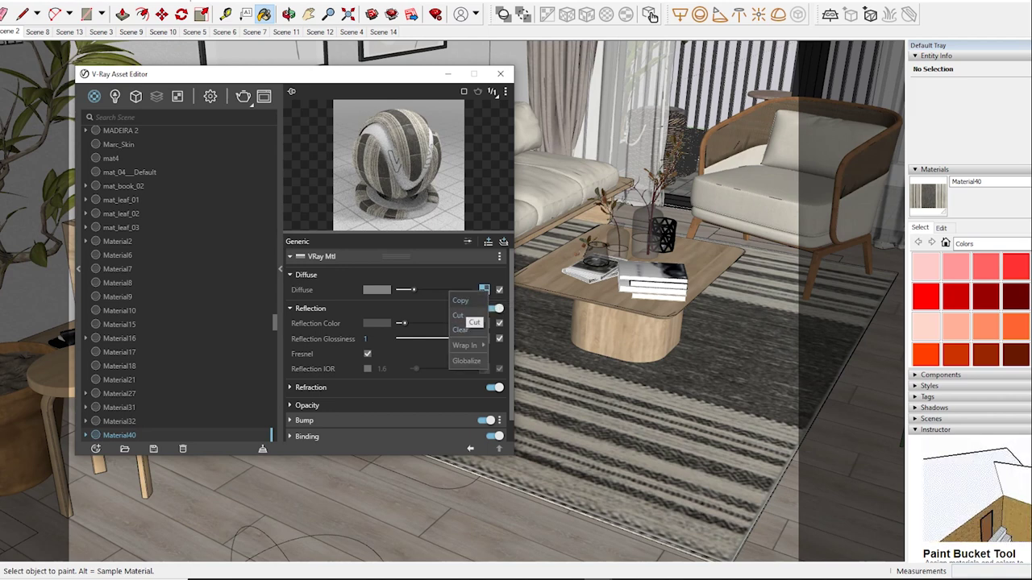
pyautogui.press('Escape')
# - Set Material40's bump amount to 0.15
pyautogui.click(304, 420)
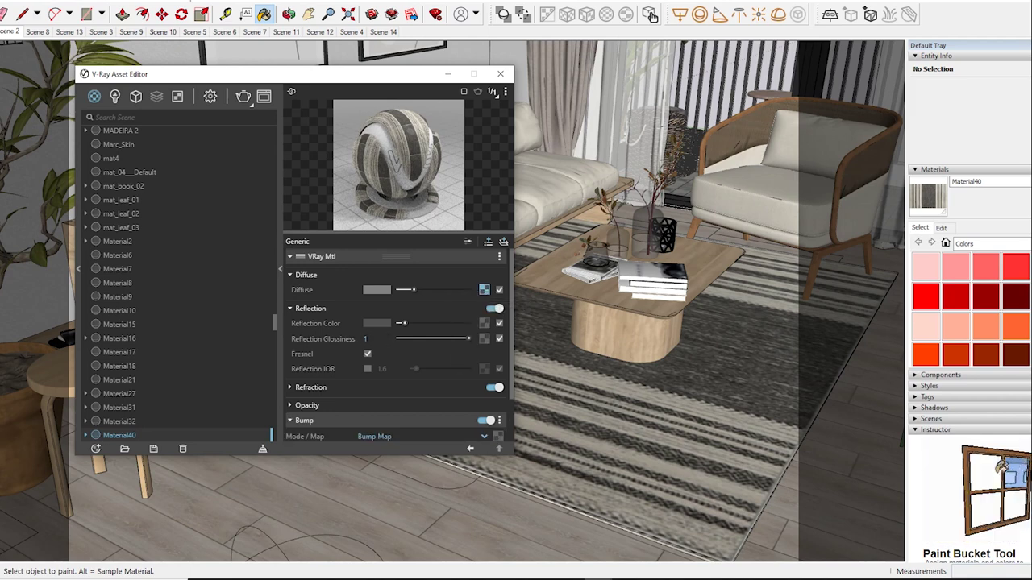
pyautogui.scroll(-1, 395, 363)
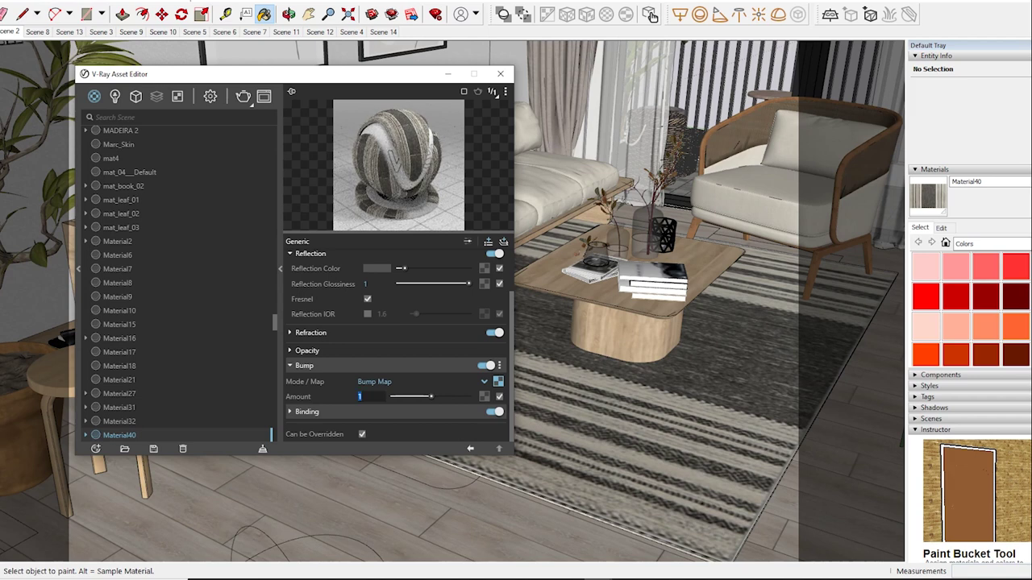
pyautogui.press('BackSpace')
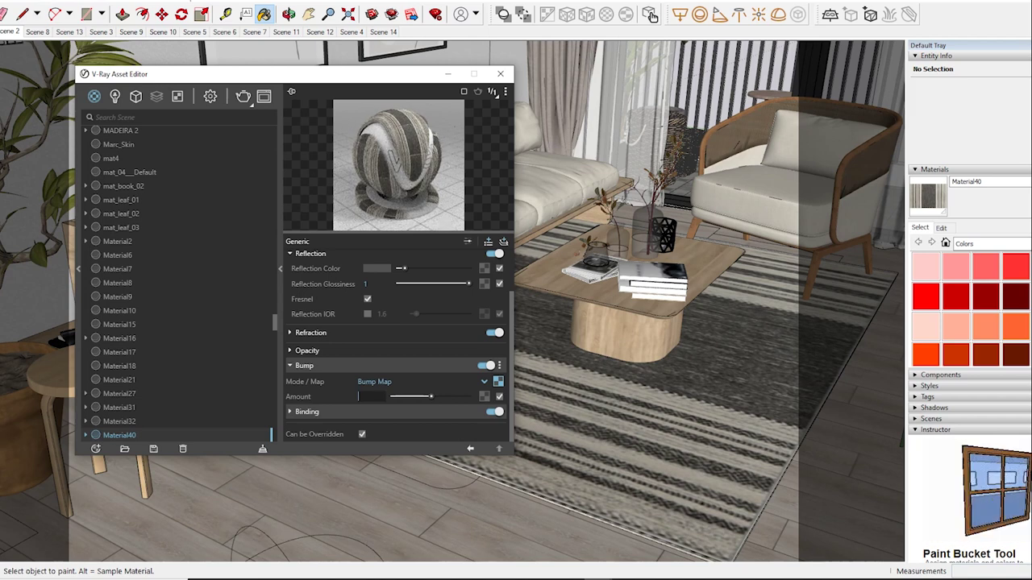
pyautogui.write('1')
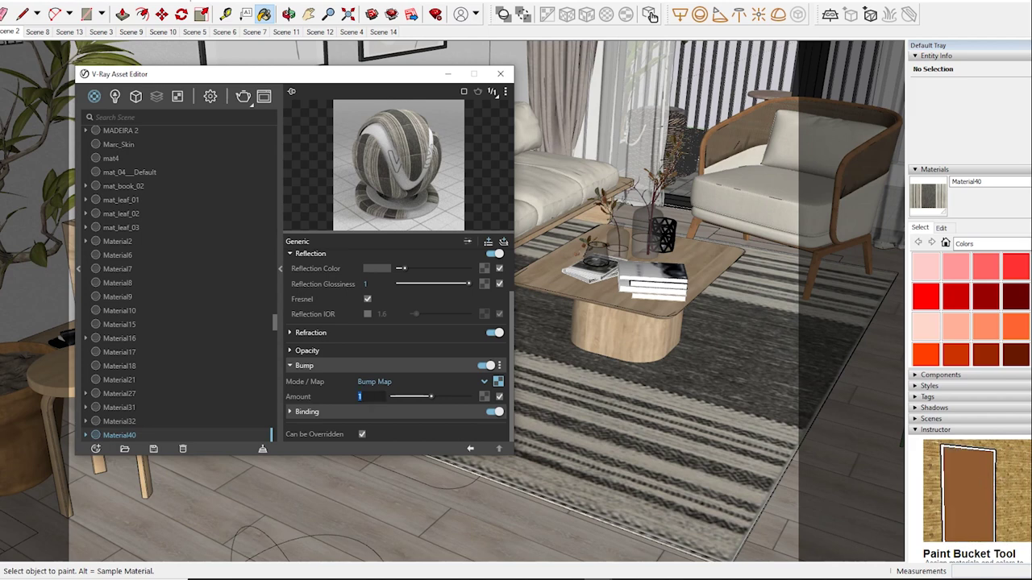
pyautogui.write('0.15')
pyautogui.press('Return')
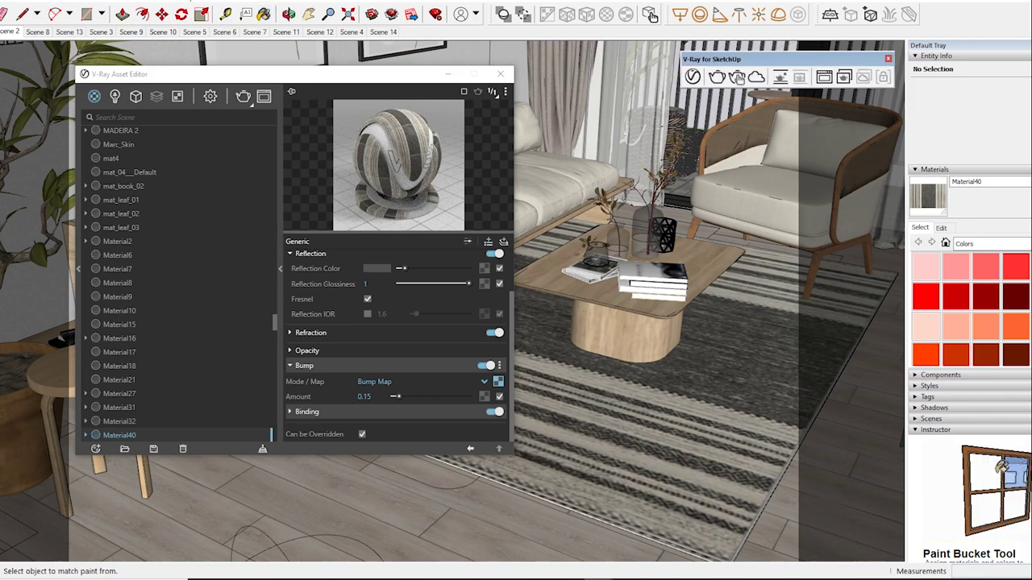
# - Check the next material's diffuse texture options and bump settings without changes
pyautogui.rightClick(484, 290)
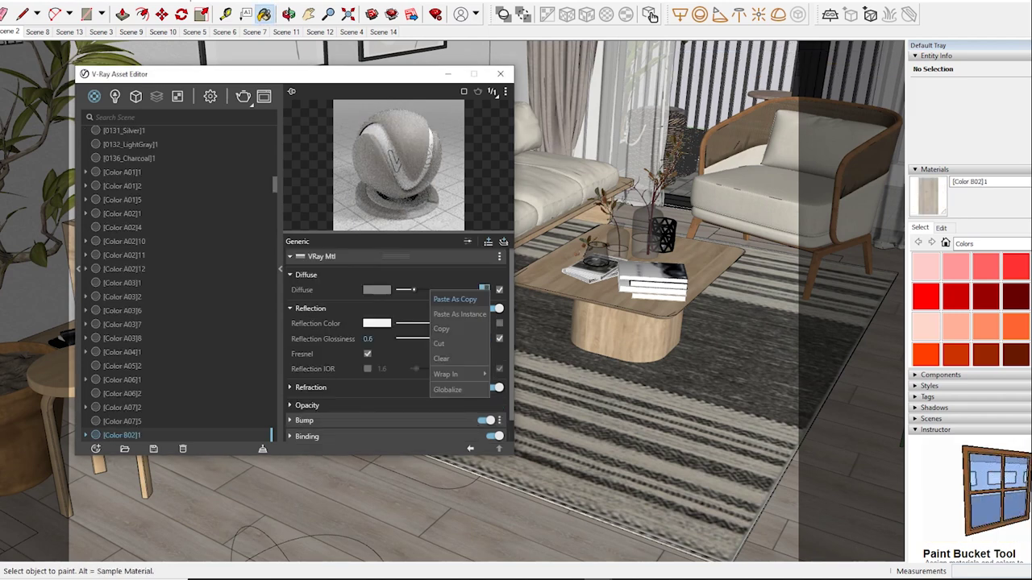
pyautogui.click(441, 328)
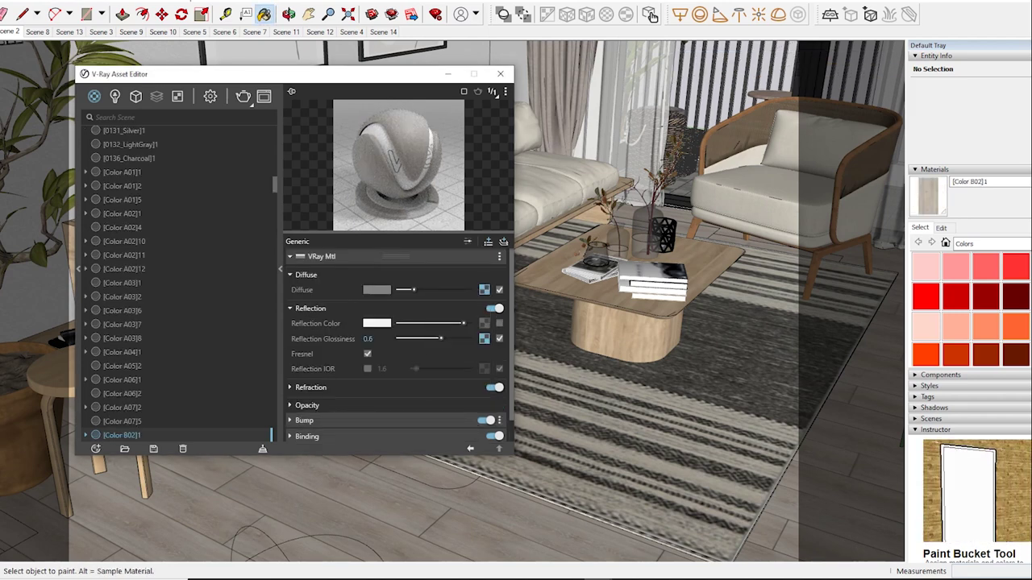
pyautogui.click(290, 420)
pyautogui.scroll(-2, 401, 346)
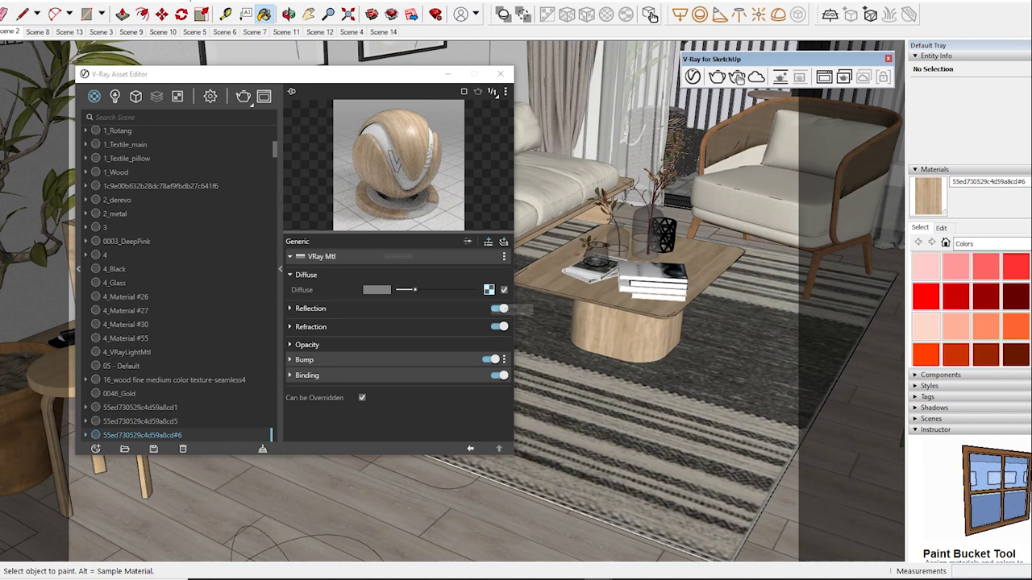
# - Lower the light wood material's reflection glossiness to 0.65
pyautogui.click(290, 360)
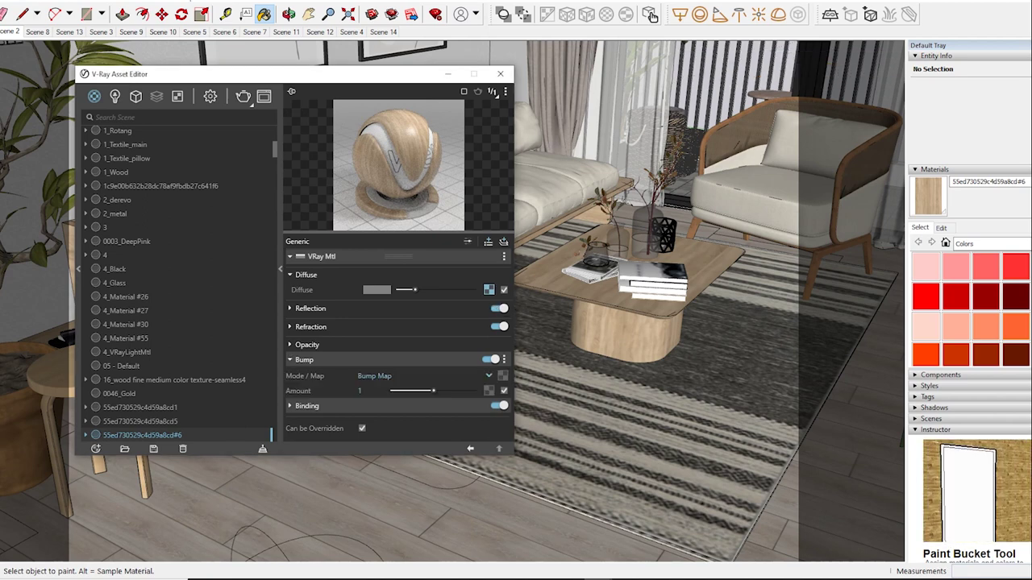
pyautogui.click(290, 327)
pyautogui.click(289, 308)
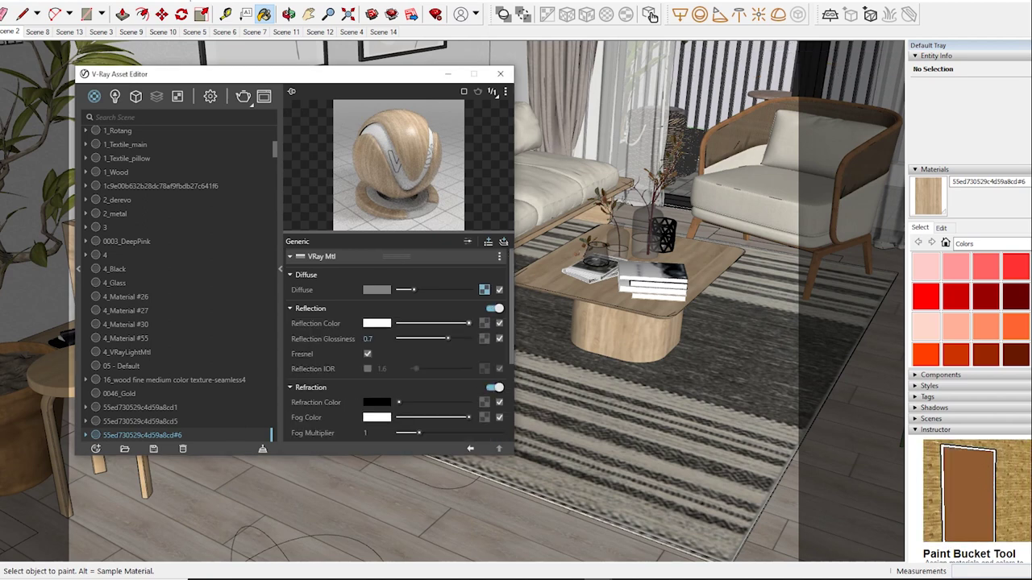
pyautogui.moveTo(468, 324); pyautogui.dragTo(462, 324)
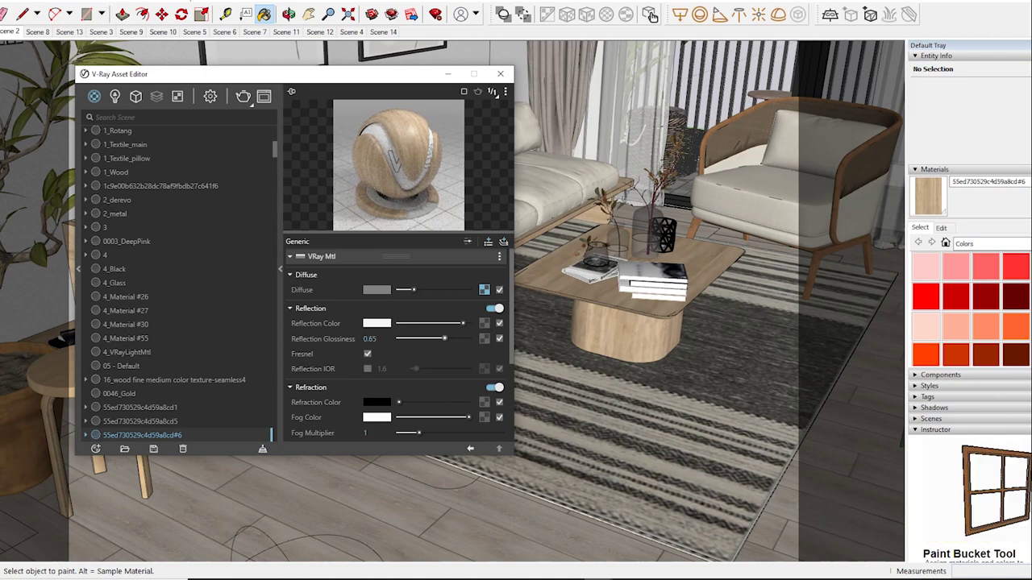
# - Sample the glass Material_153 and set its reflection glossiness to 0.95
pyautogui.keyDown('alt'); pyautogui.click(736, 76); pyautogui.keyUp('alt')
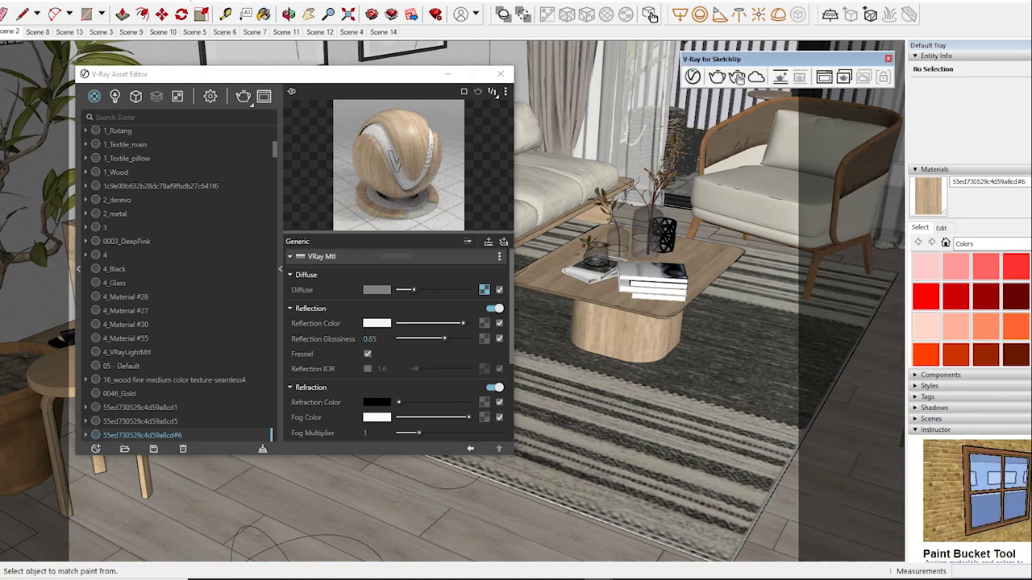
pyautogui.scroll(3, 645, 232)
pyautogui.scroll(3, 645, 323)
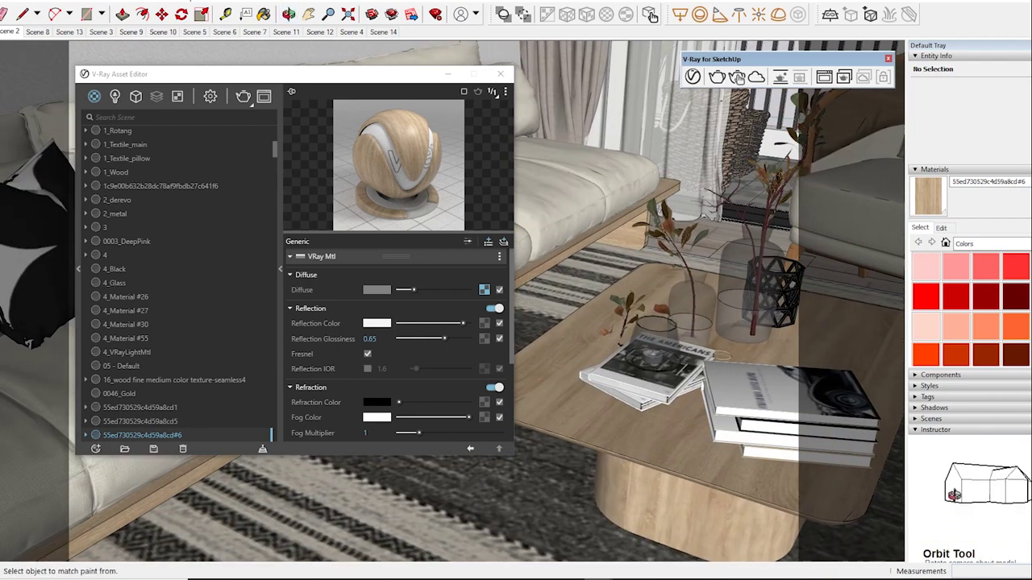
pyautogui.keyDown('alt'); pyautogui.click(694, 306); pyautogui.keyUp('alt')
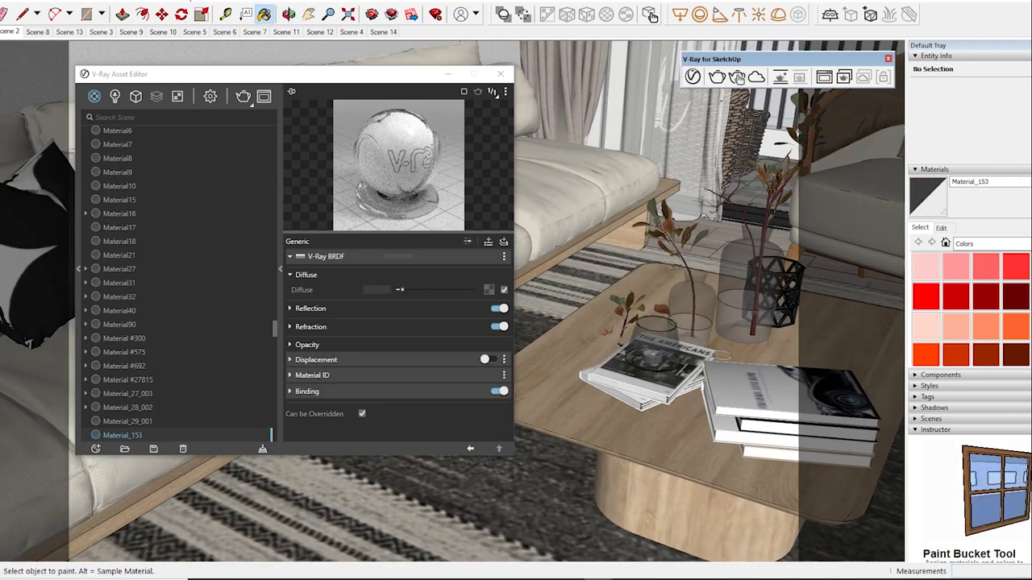
pyautogui.click(311, 308)
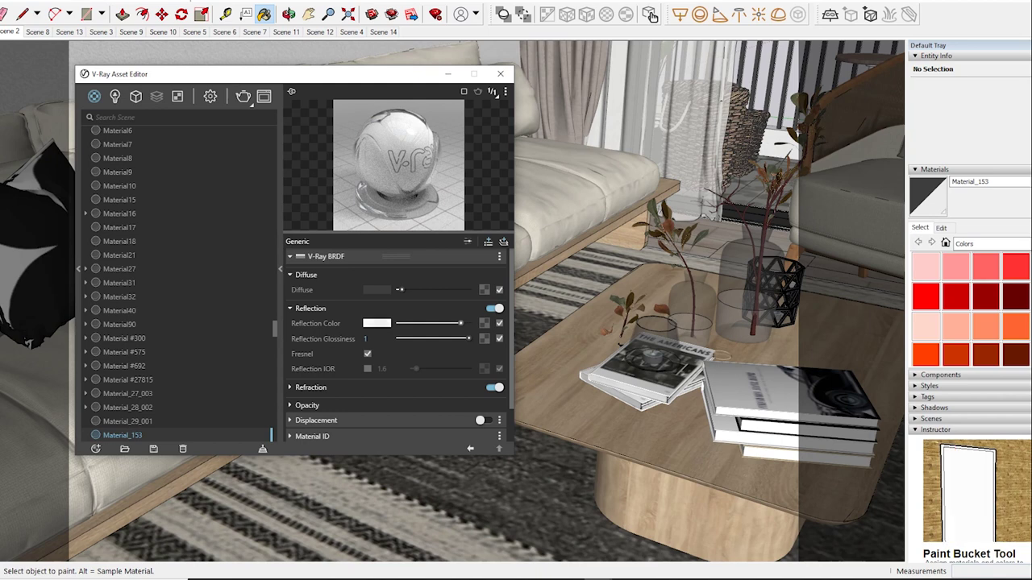
pyautogui.write('0.95')
pyautogui.click(310, 386)
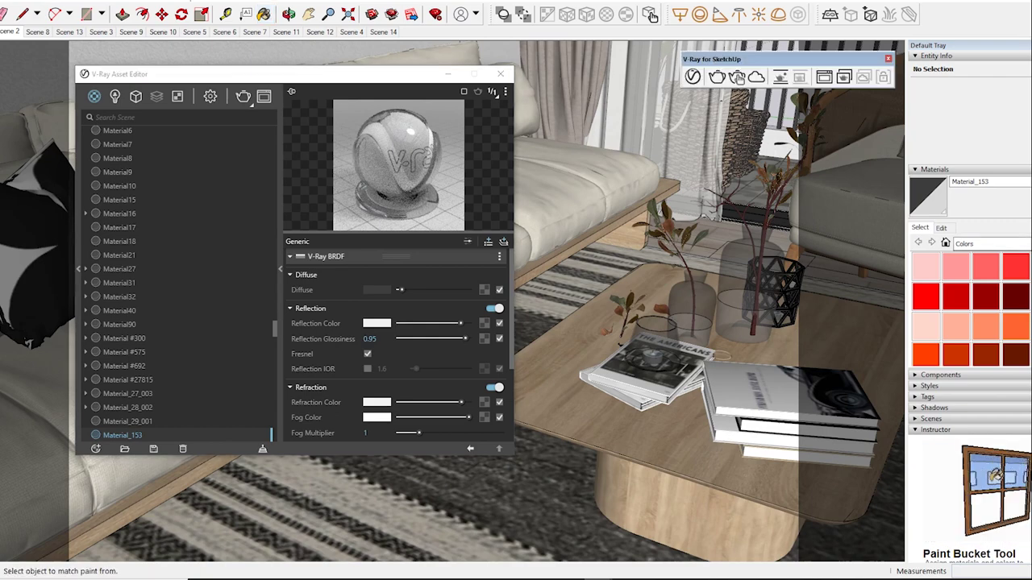
# - Orbit toward the sofa and sample its fabric material for editing
pyautogui.moveTo(645, 322); pyautogui.dragTo(726, 323, button='middle')
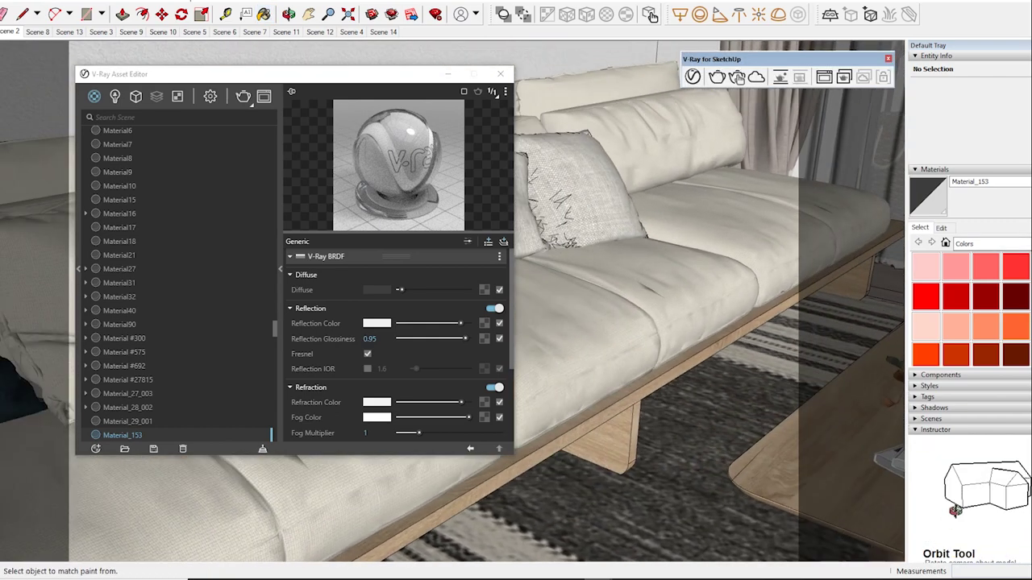
pyautogui.press('b')
pyautogui.keyDown('alt'); pyautogui.click(645, 266); pyautogui.keyUp('alt')
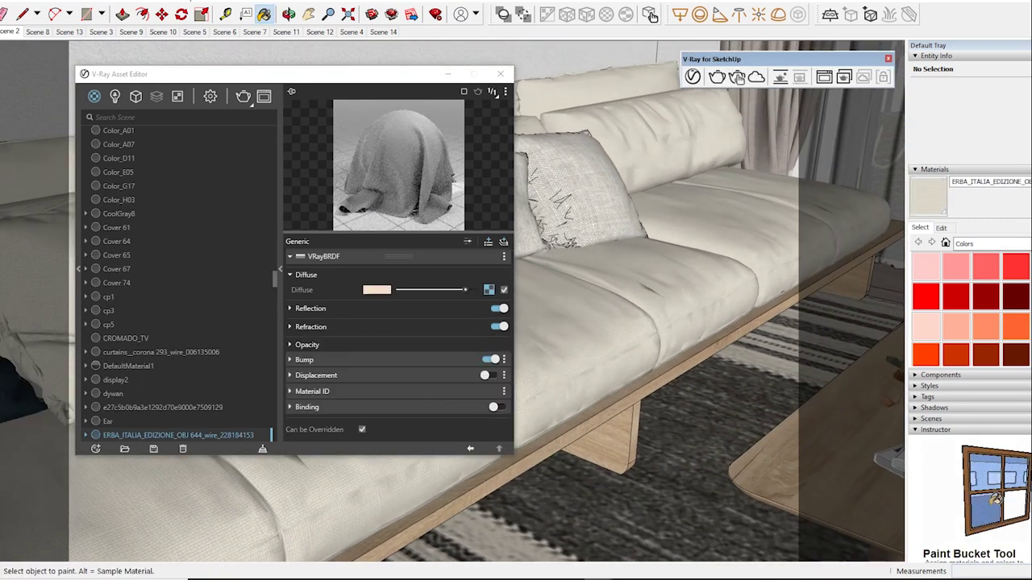
# - Set the sofa fabric's reflection colour to dark grey, then sample the wood [Color A01]1
pyautogui.click(310, 308)
pyautogui.moveTo(398, 323); pyautogui.dragTo(401, 323)
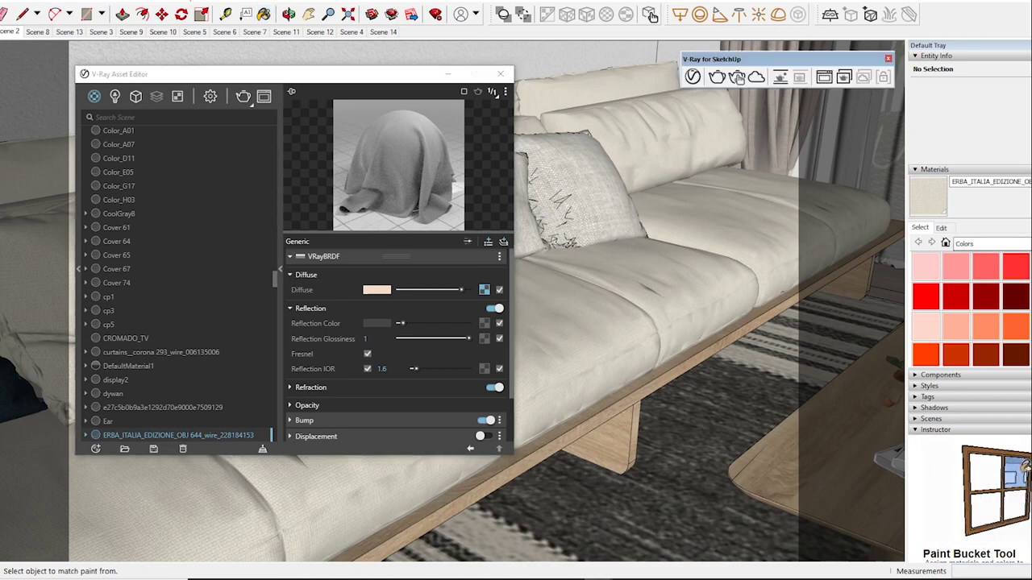
pyautogui.moveTo(645, 362); pyautogui.dragTo(612, 363, button='middle')
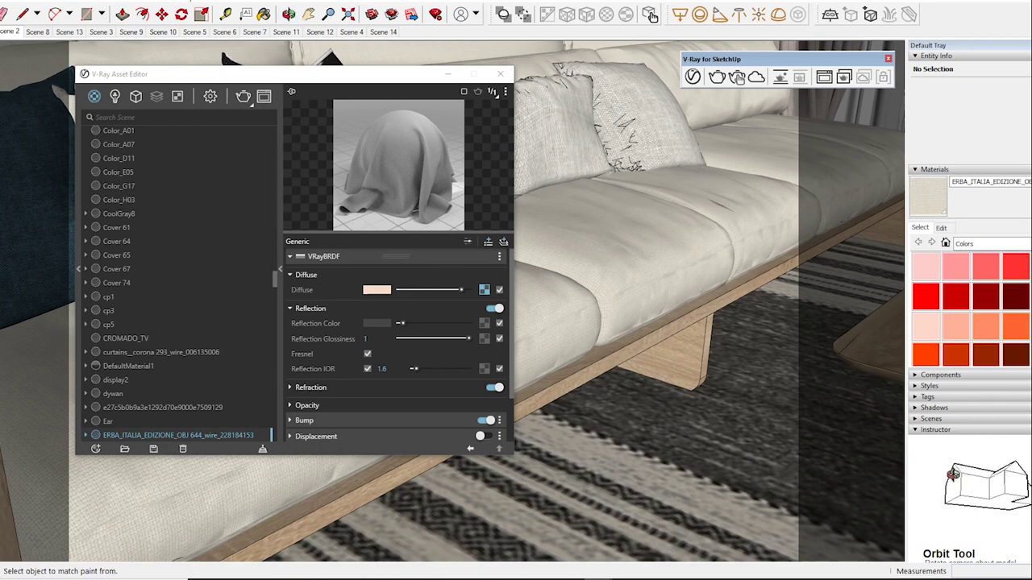
pyautogui.keyDown('alt'); pyautogui.click(645, 347); pyautogui.keyUp('alt')
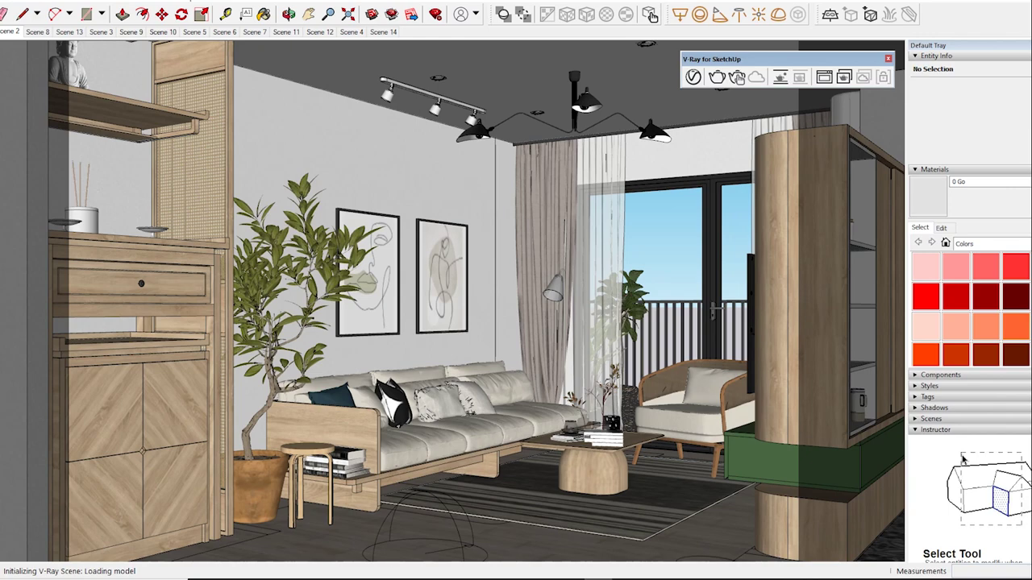
# - Orbit and zoom up past the ceiling track lights to a recessed downlight
pyautogui.scroll(3, 322, 241)
pyautogui.moveTo(403, 322); pyautogui.dragTo(403, 443, button='middle')
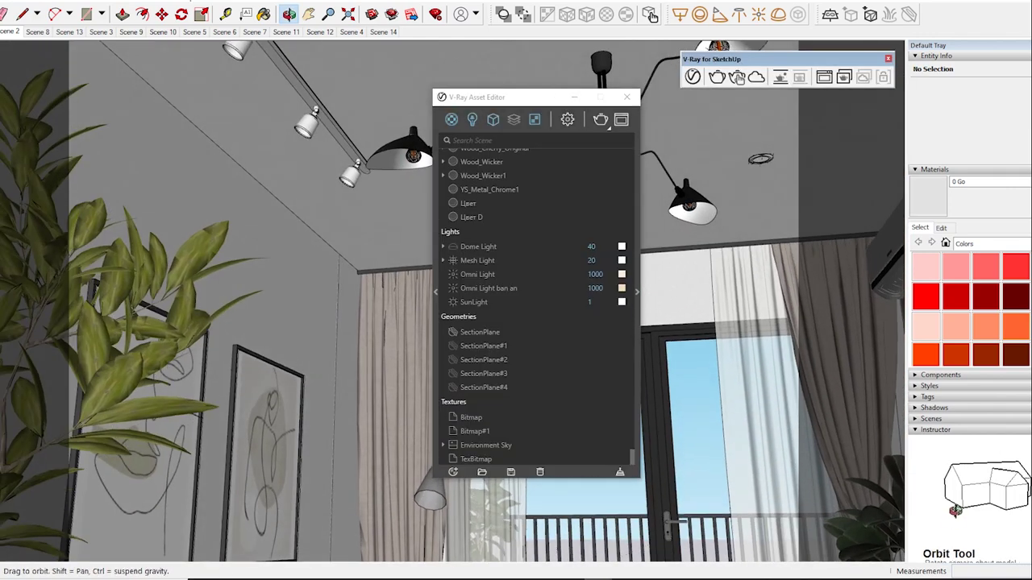
pyautogui.scroll(3, 306, 129)
pyautogui.moveTo(322, 282); pyautogui.dragTo(323, 362, button='middle')
pyautogui.scroll(3, 306, 145)
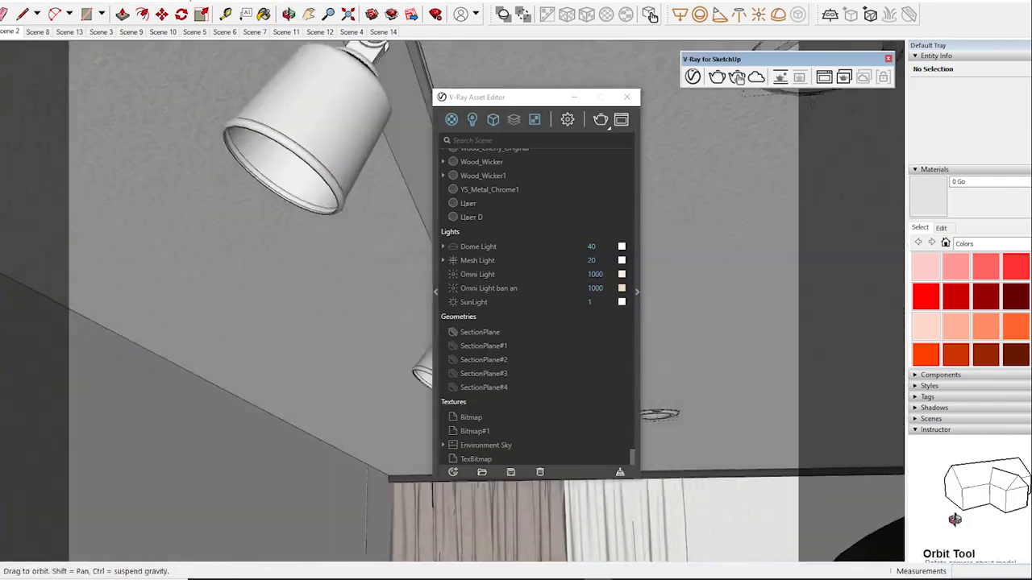
pyautogui.moveTo(322, 282); pyautogui.dragTo(338, 242, button='middle')
pyautogui.moveTo(323, 322)
pyautogui.mouseDown(button='middle')
pyautogui.moveTo(338, 371)
pyautogui.moveTo(242, 339)
pyautogui.moveTo(274, 322)
pyautogui.moveTo(290, 354)
pyautogui.moveTo(266, 306)
pyautogui.moveTo(242, 306)
pyautogui.moveTo(266, 290)
pyautogui.mouseUp(button='middle')
pyautogui.scroll(3, 185, 323)
pyautogui.scroll(3, 241, 387)
pyautogui.scroll(-3, 242, 347)
# - Paint the recessed downlight's inner disc with the red Color A07 material
pyautogui.click(258, 306)
pyautogui.moveTo(226, 561); pyautogui.dragTo(228, 553, button='middle')
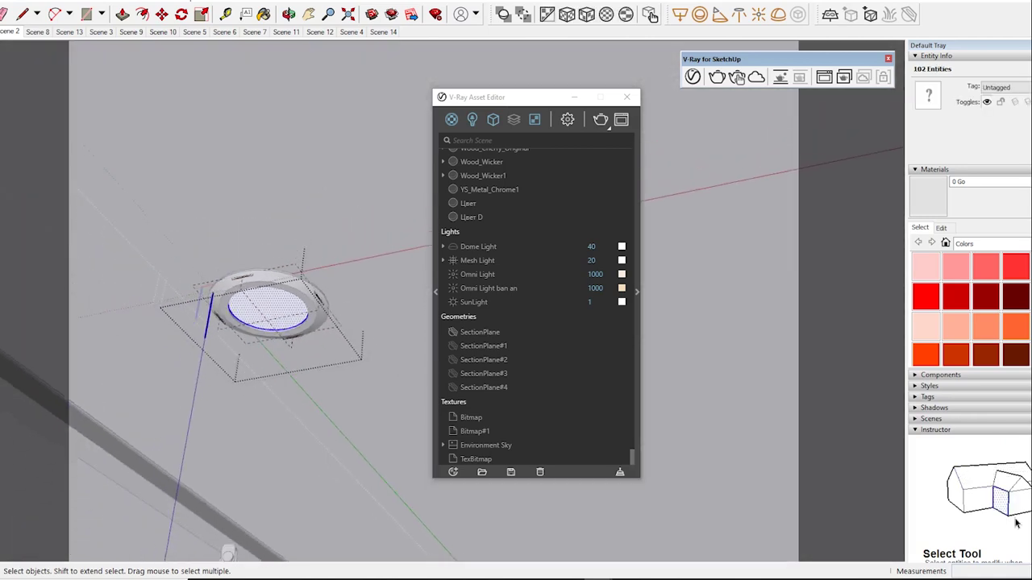
pyautogui.click(985, 297)
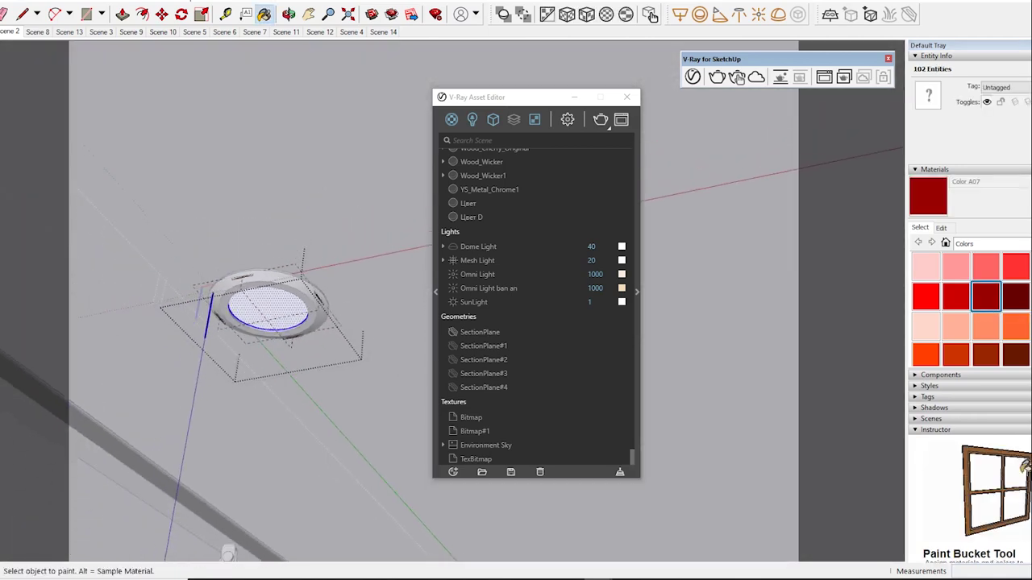
pyautogui.click(268, 308)
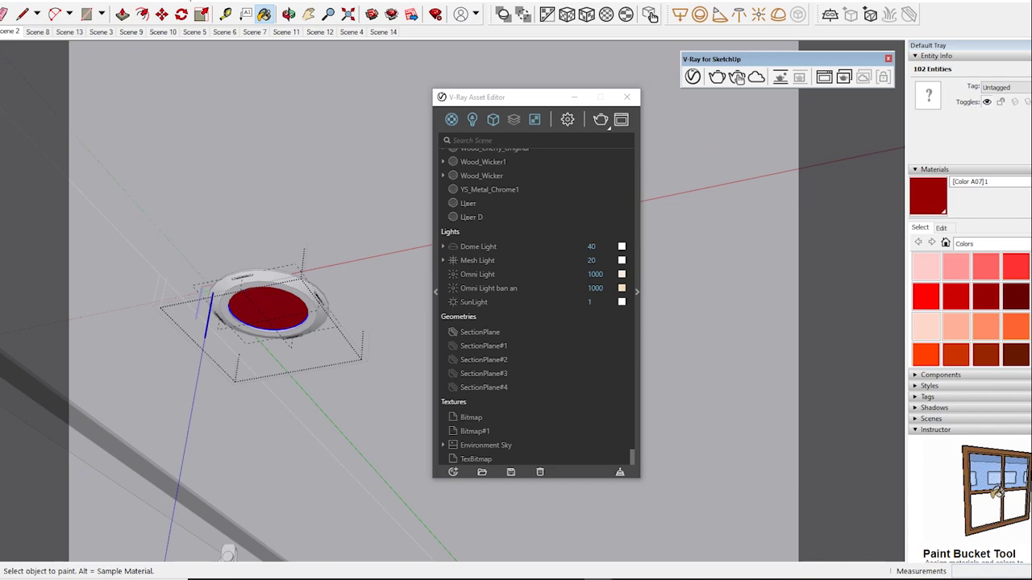
pyautogui.press('space')
pyautogui.moveTo(228, 552)
pyautogui.mouseDown(button='middle')
pyautogui.moveTo(236, 532)
pyautogui.moveTo(355, 463)
pyautogui.moveTo(242, 242)
pyautogui.mouseUp(button='middle')
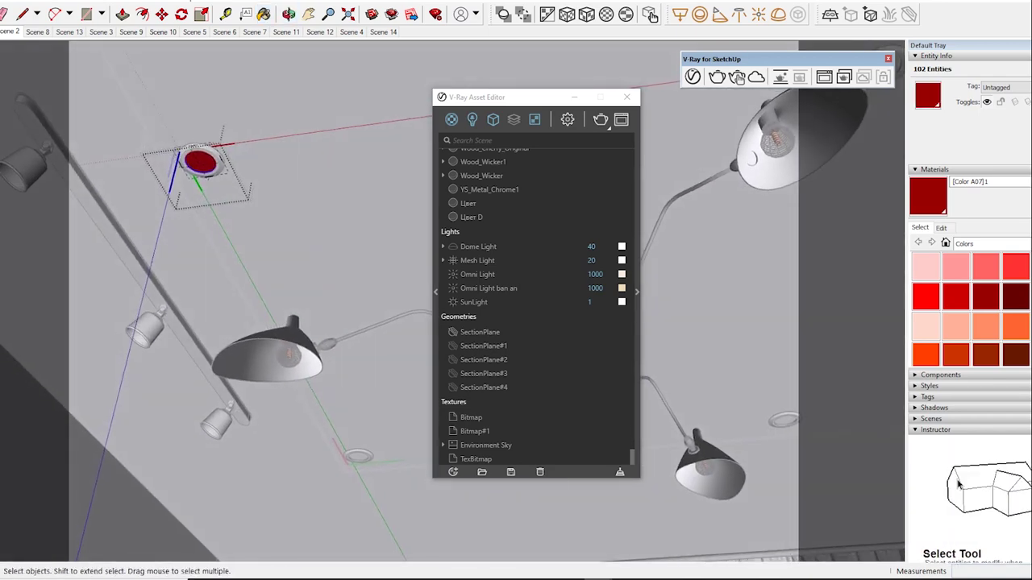
pyautogui.click(200, 165)
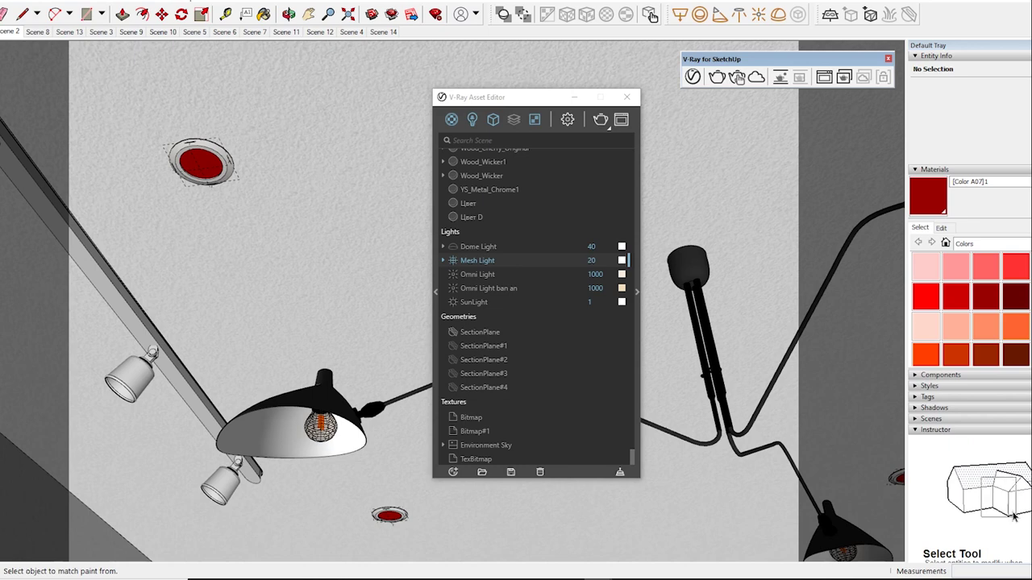
pyautogui.press('b')
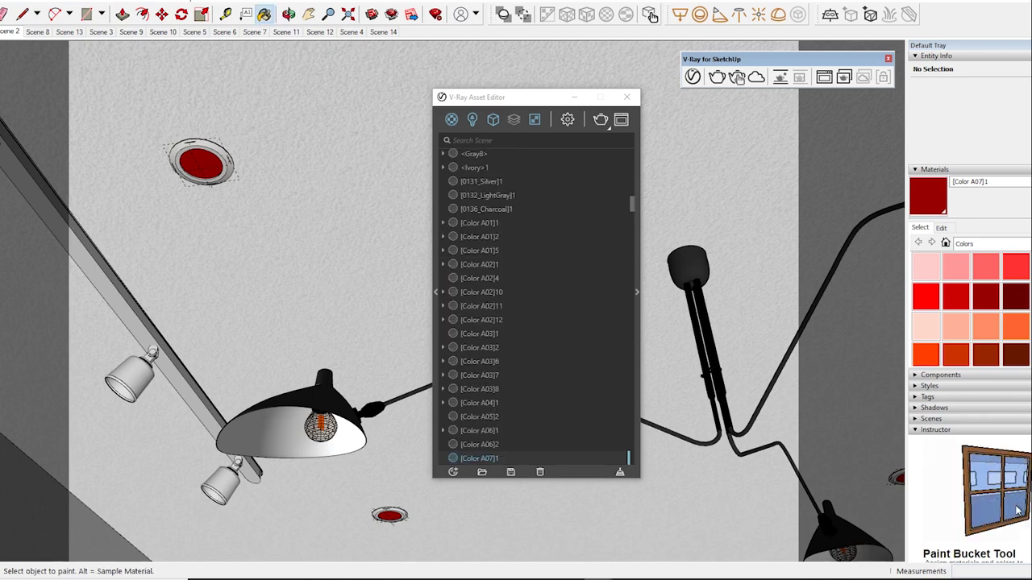
# - Add an Emissive layer to [Color A07]1 with intensity 20
pyautogui.click(637, 292)
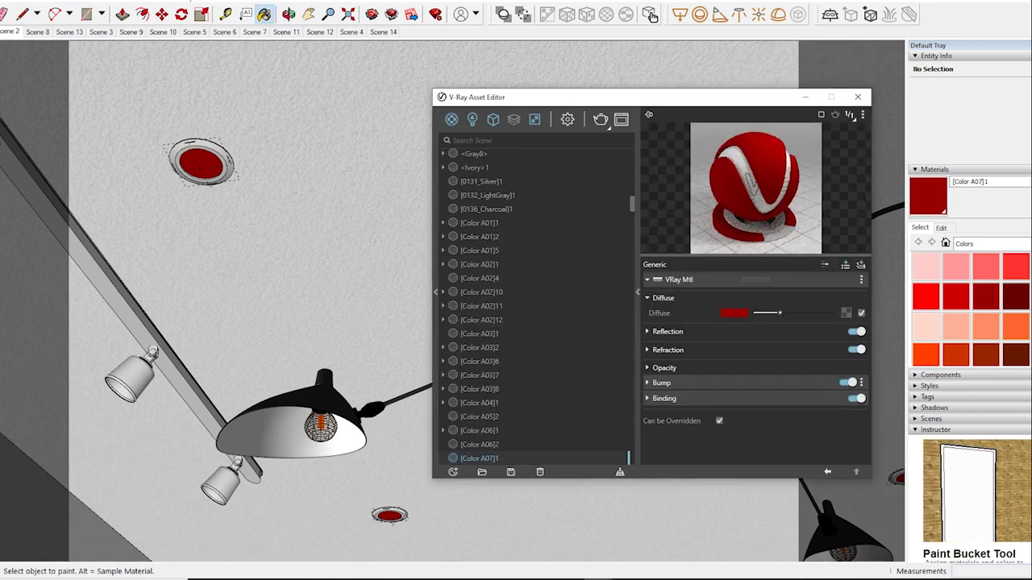
pyautogui.click(861, 279)
pyautogui.press('Escape')
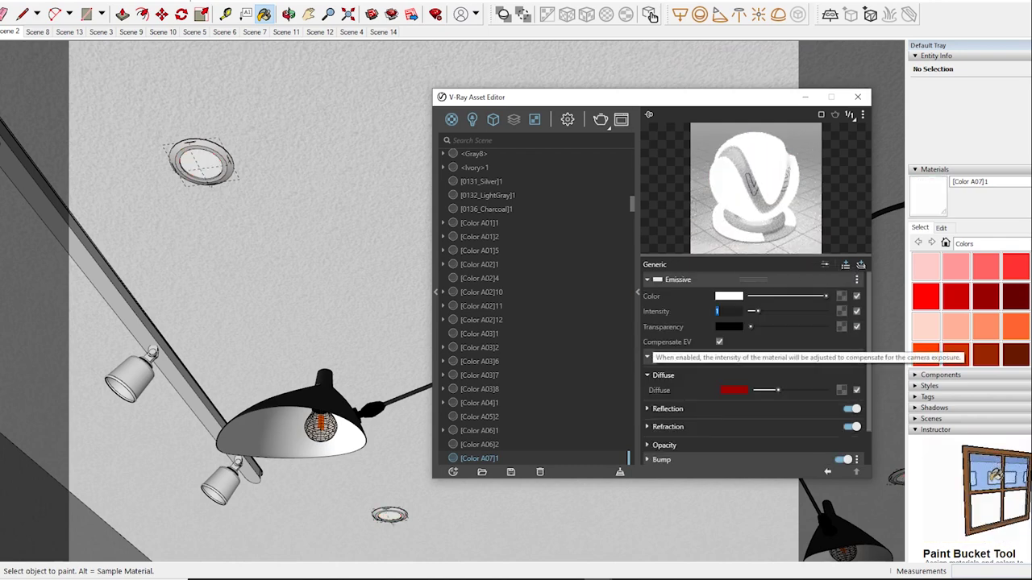
pyautogui.write('20')
pyautogui.press('Return')
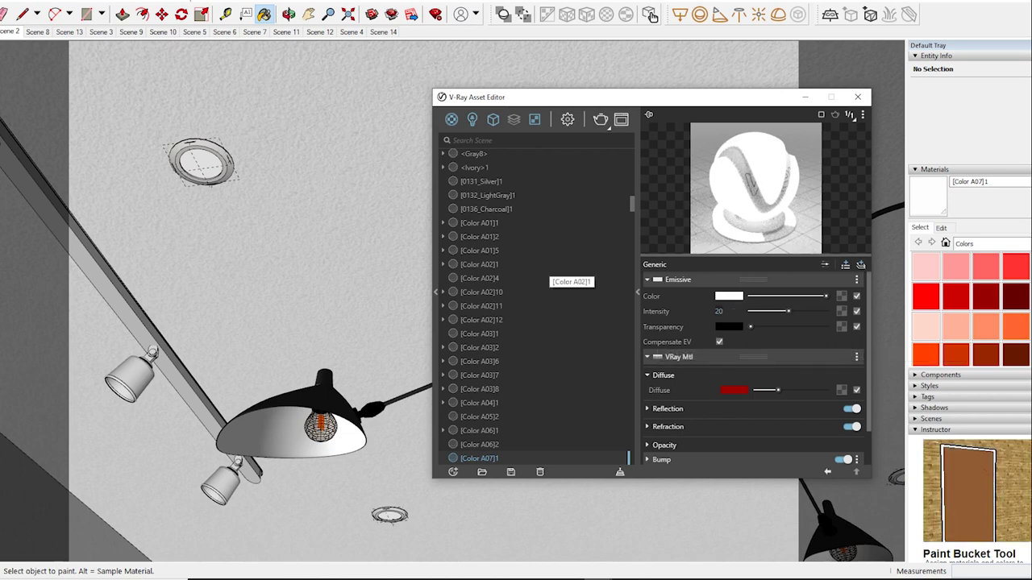
# - Set the emissive colour to a soft, low-saturation peach
pyautogui.click(728, 296)
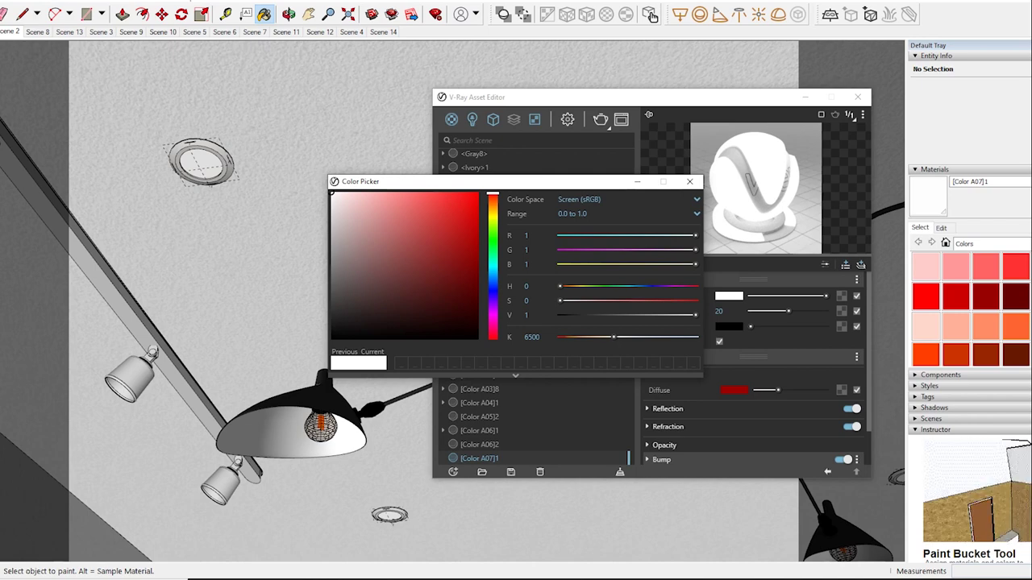
pyautogui.moveTo(493, 204); pyautogui.dragTo(493, 202)
pyautogui.click(396, 196)
pyautogui.moveTo(396, 196); pyautogui.dragTo(373, 195)
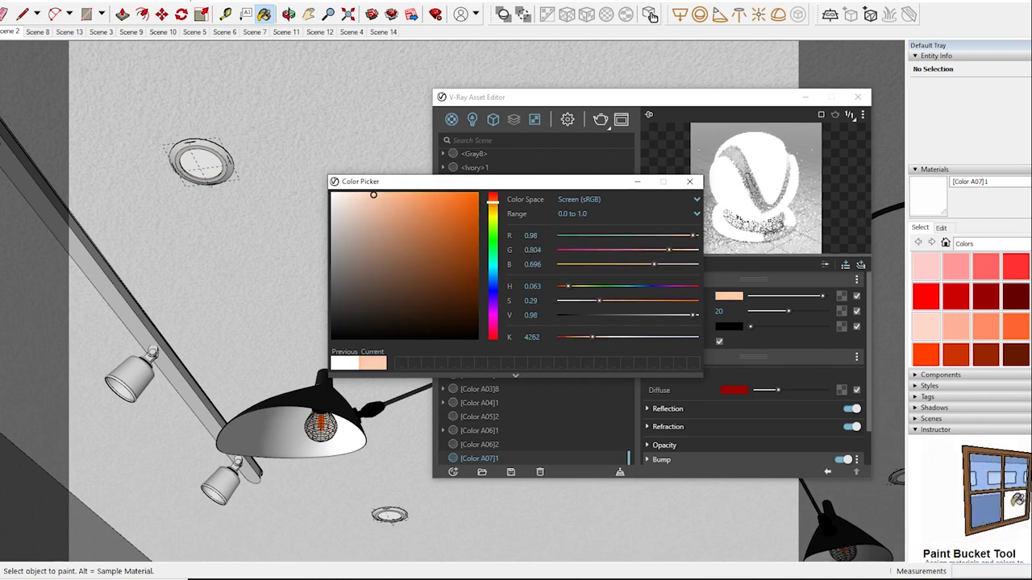
pyautogui.click(690, 181)
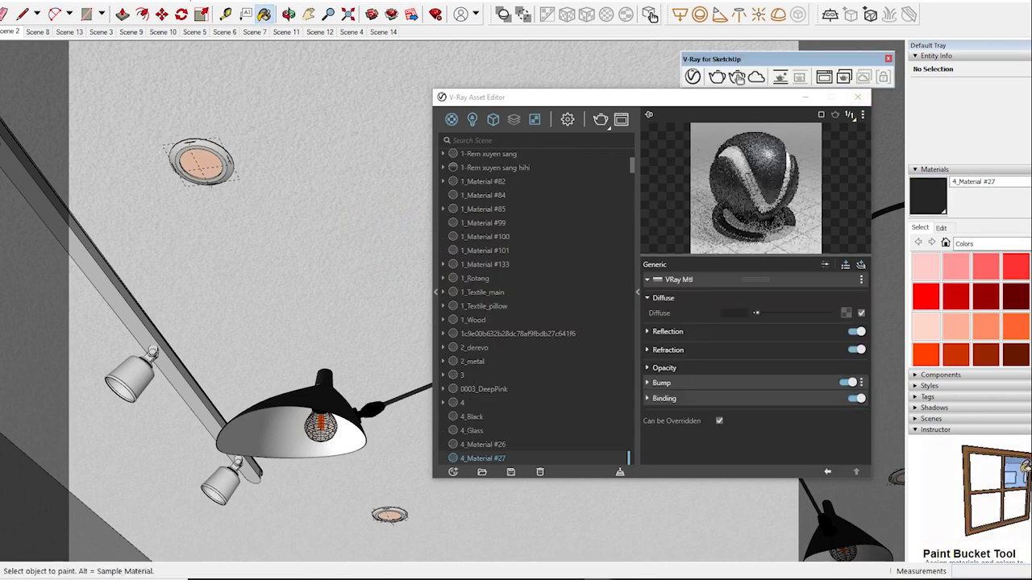
# - Brighten 4_Material #27's reflection colour, then sample the white Color_6 material from the model
pyautogui.click(647, 331)
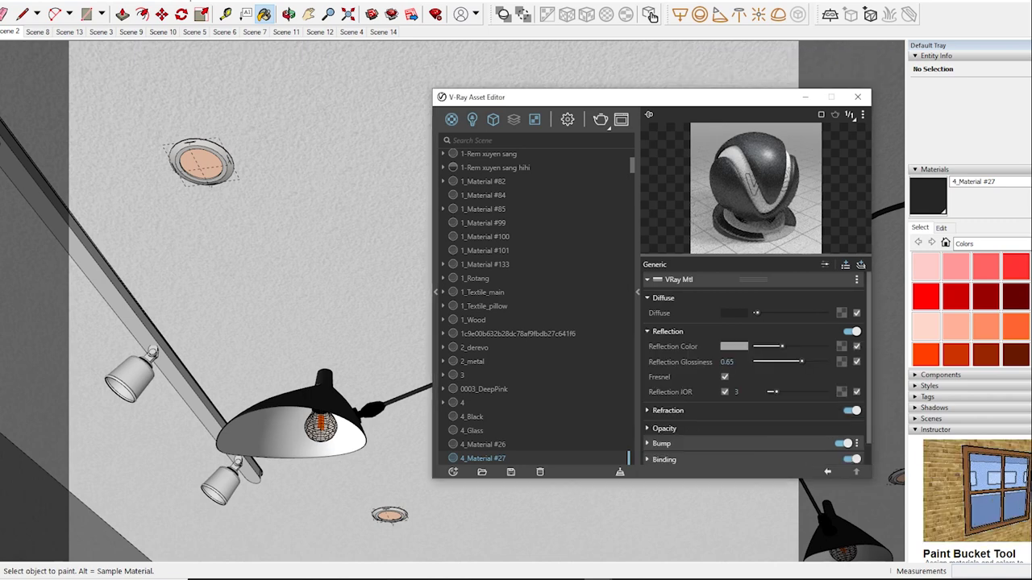
pyautogui.moveTo(781, 346); pyautogui.dragTo(807, 361)
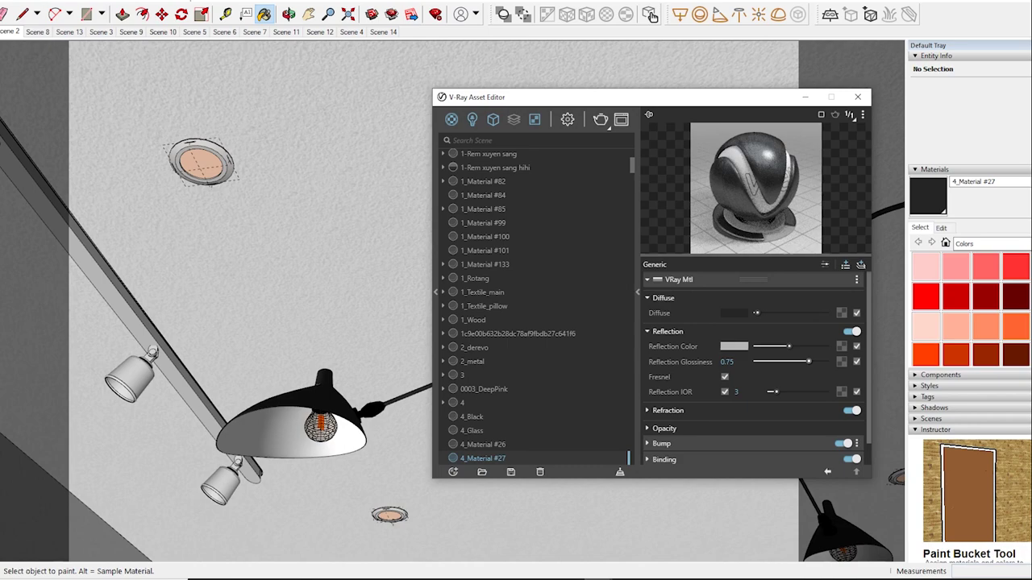
pyautogui.press('alt')
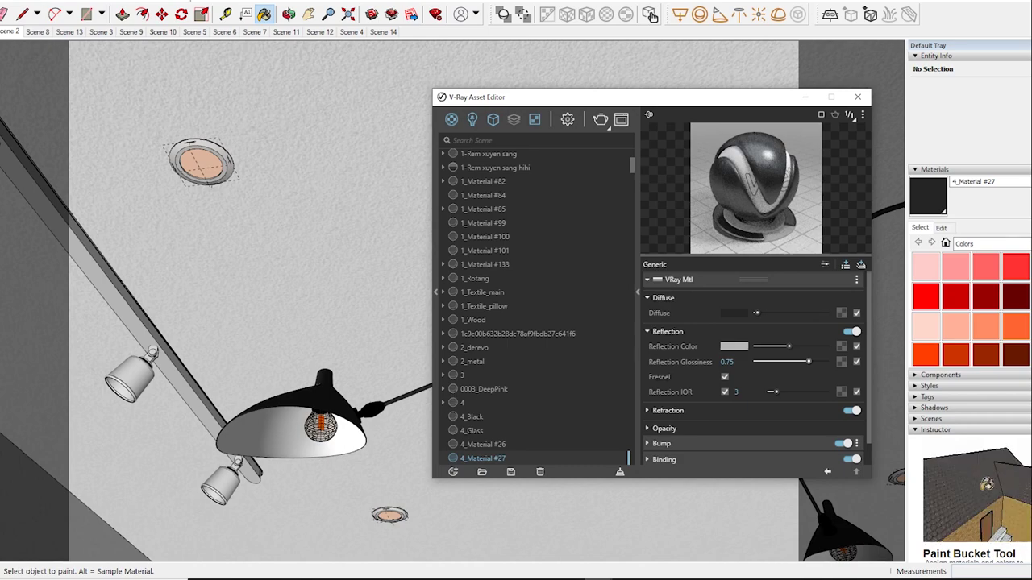
pyautogui.moveTo(451, 484); pyautogui.dragTo(473, 472, button='middle')
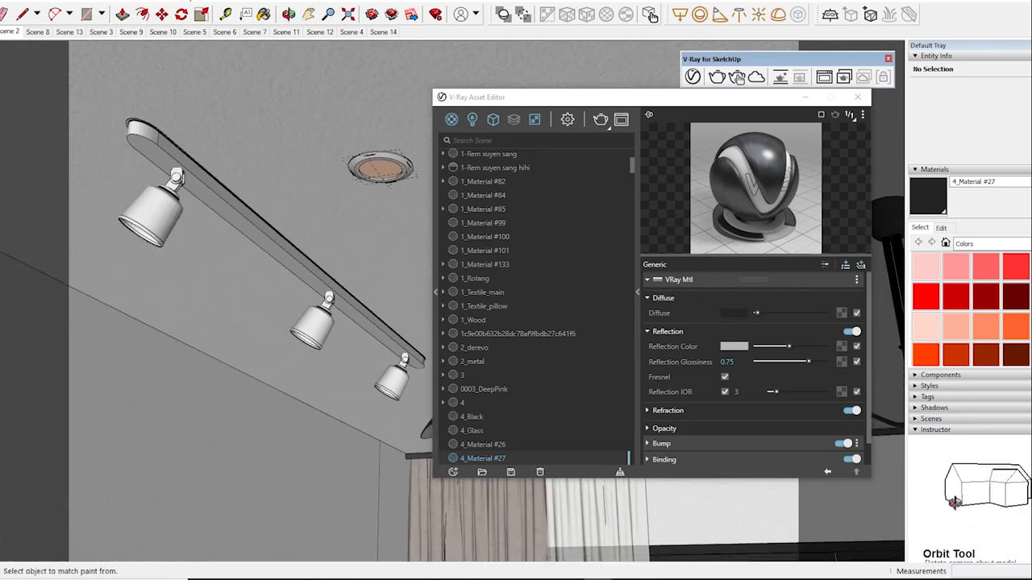
pyautogui.keyDown('alt'); pyautogui.click(242, 97); pyautogui.keyUp('alt')
# - Raise Color_6's reflection glossiness from 0.7 to 0.75
pyautogui.click(667, 332)
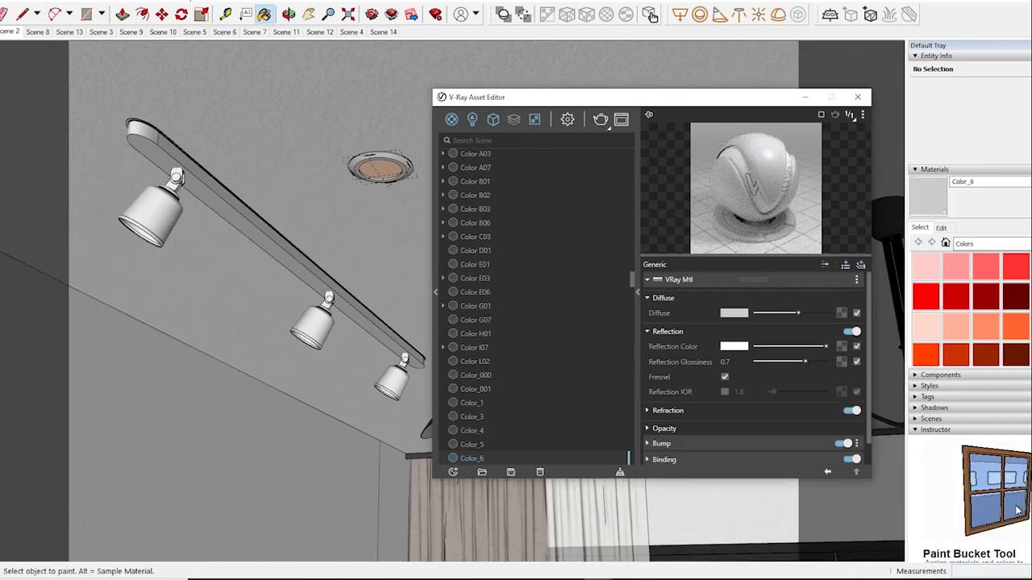
pyautogui.moveTo(825, 346); pyautogui.dragTo(809, 361)
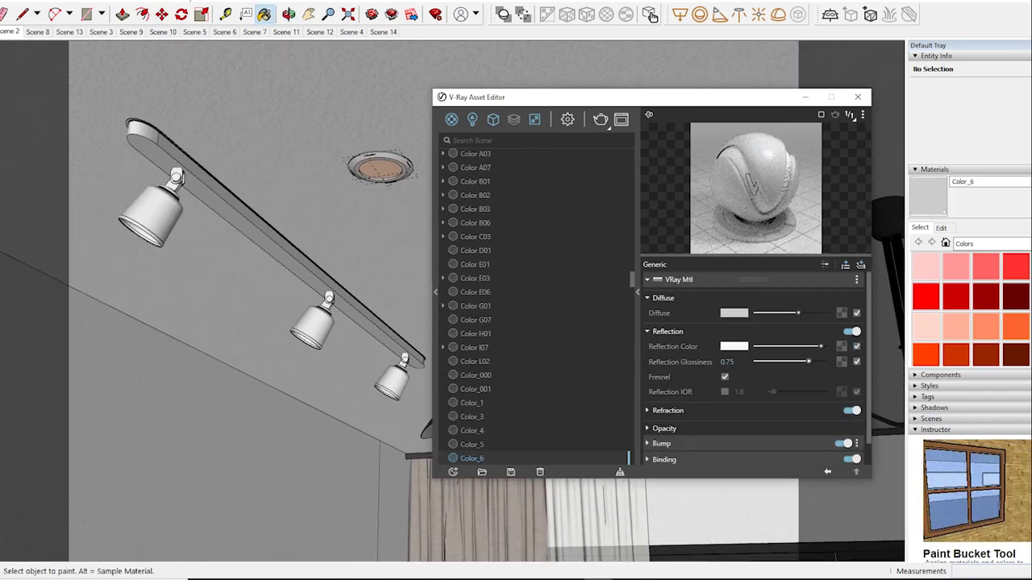
pyautogui.moveTo(773, 242); pyautogui.dragTo(736, 76, button='middle')
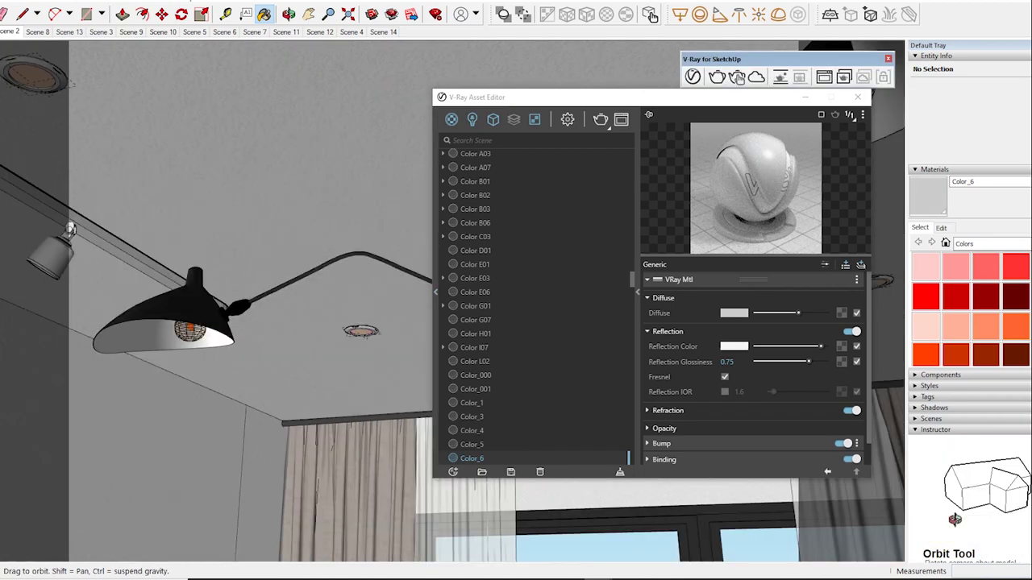
pyautogui.press('b')
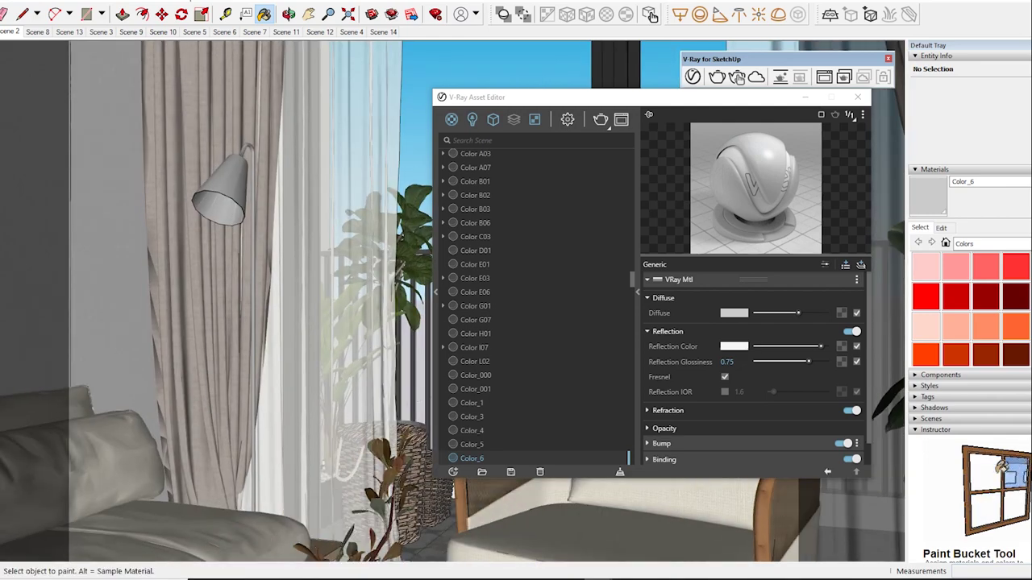
# - Sample the curtains material and show its Reflection settings, with the Asset Editor moved left
pyautogui.keyDown('alt'); pyautogui.click(241, 322); pyautogui.keyUp('alt')
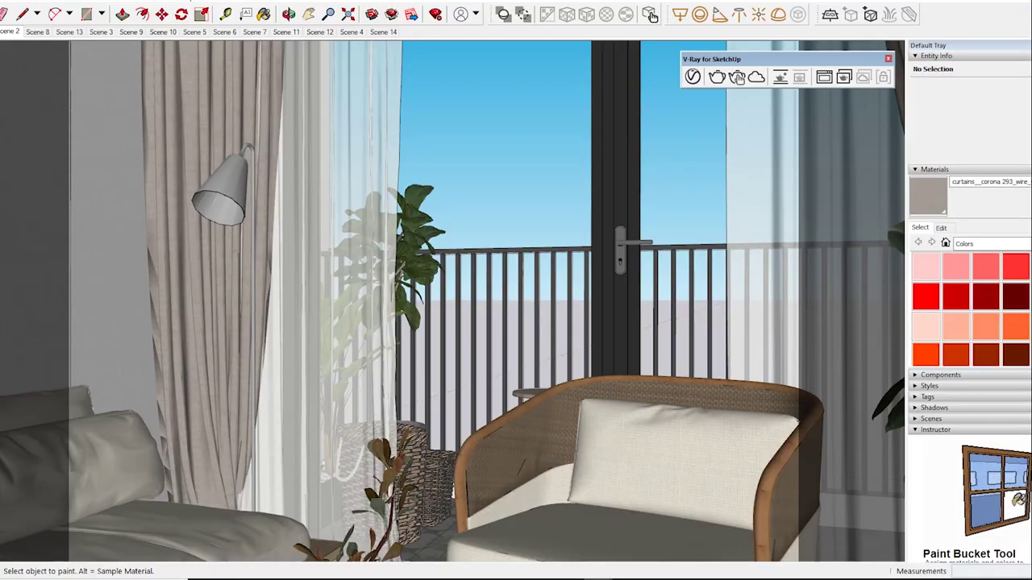
pyautogui.click(647, 331)
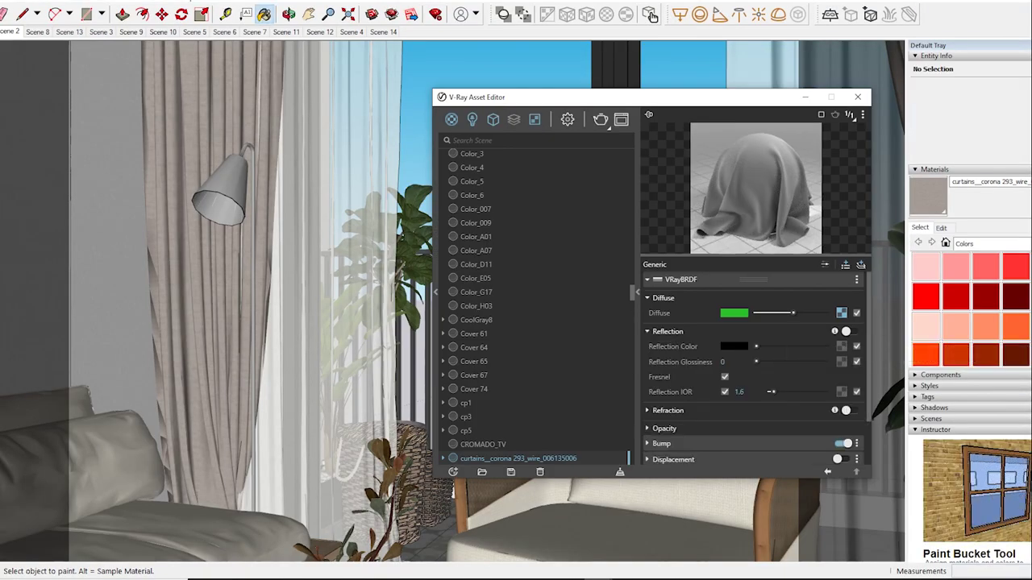
pyautogui.moveTo(564, 96); pyautogui.dragTo(148, 143)
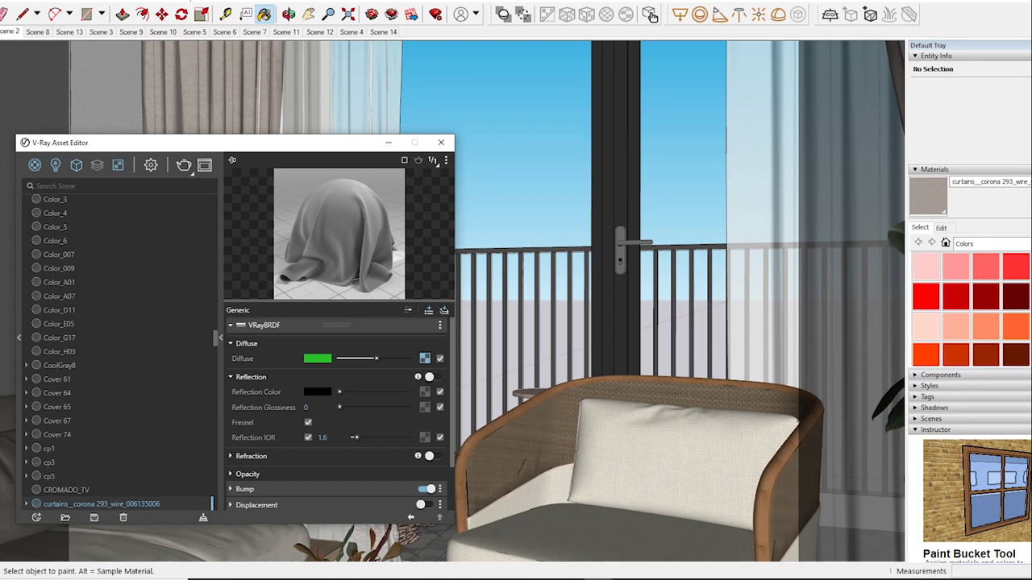
pyautogui.click(650, 14)
pyautogui.press('alt')
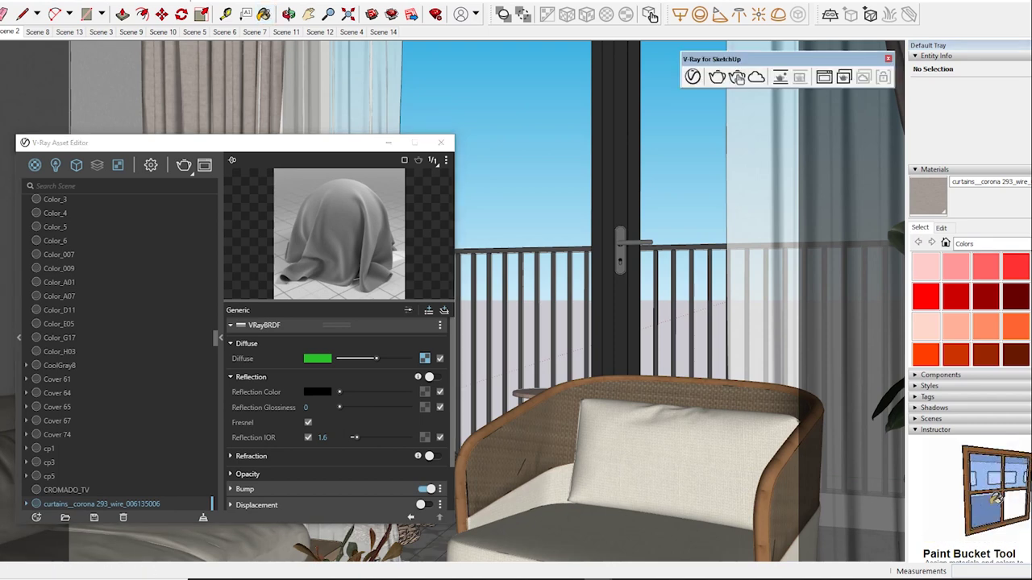
# - Sample Generic#3 from the glass and lower its reflection glossiness from 1 to 0.95
pyautogui.keyDown('alt'); pyautogui.click(669, 161); pyautogui.keyUp('alt')
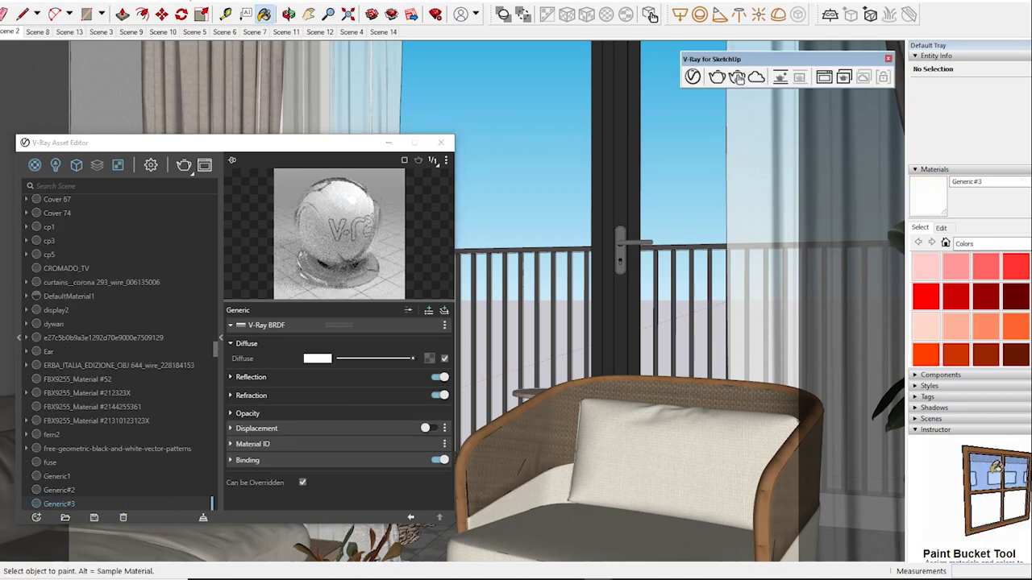
pyautogui.click(231, 376)
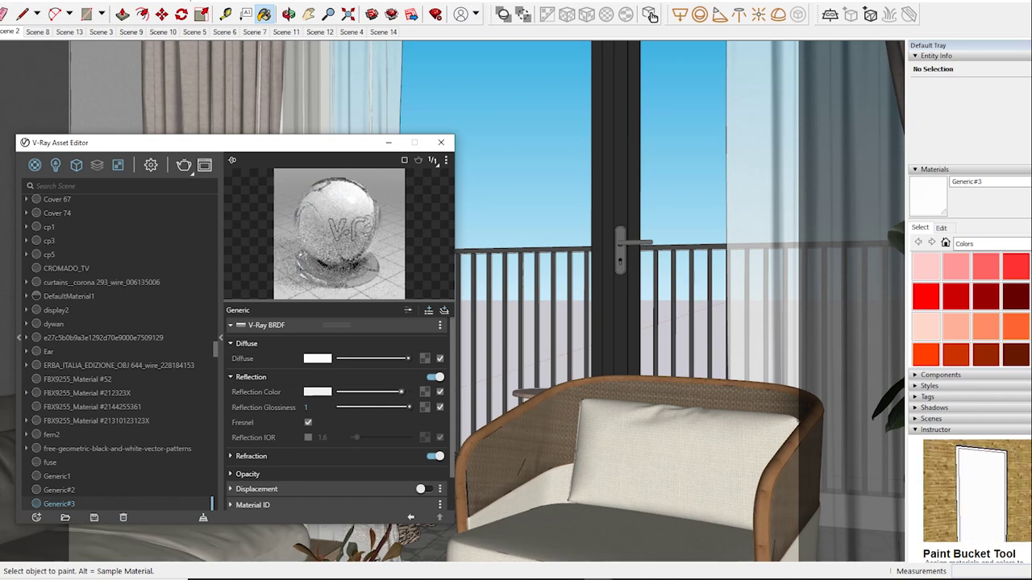
pyautogui.moveTo(408, 407); pyautogui.dragTo(405, 407)
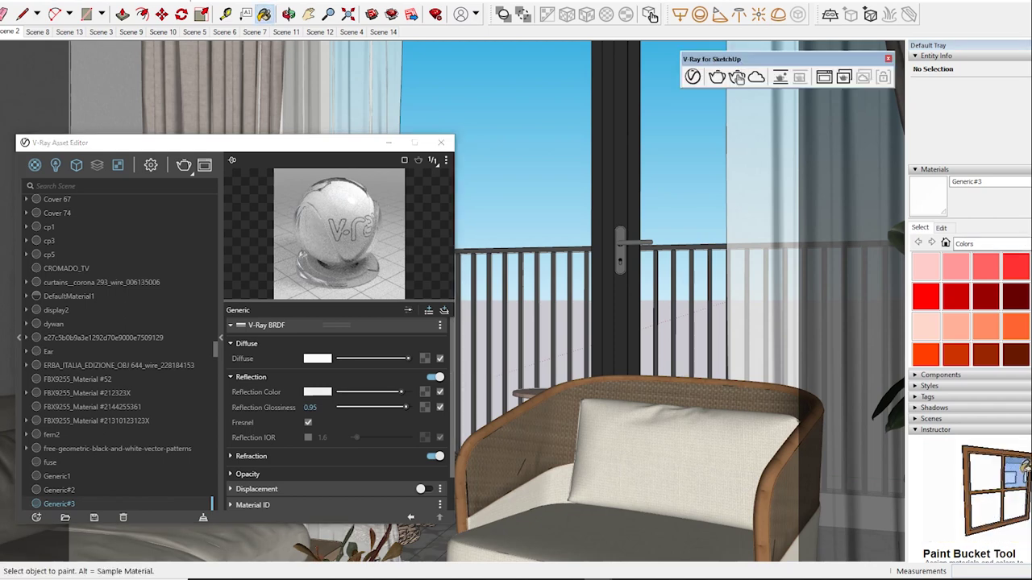
pyautogui.keyDown('alt'); pyautogui.click(736, 77); pyautogui.keyUp('alt')
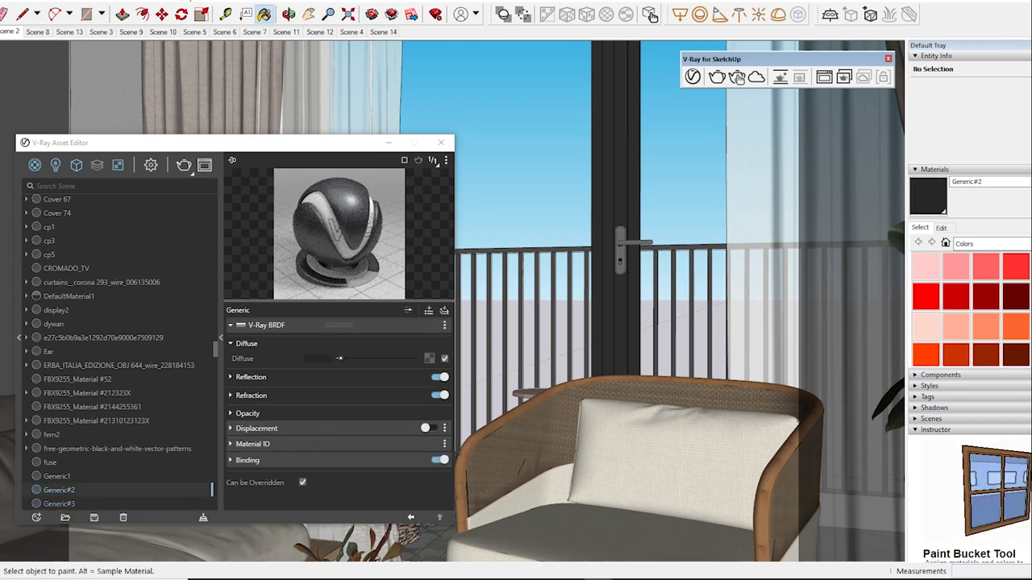
# - Brighten Generic#2's reflection colour
pyautogui.click(251, 376)
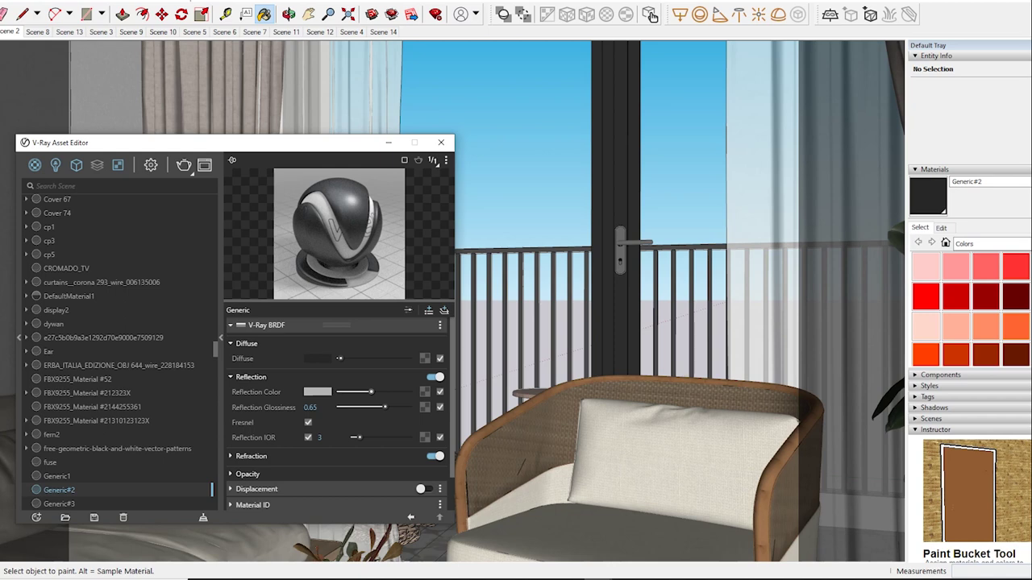
pyautogui.moveTo(370, 391); pyautogui.dragTo(379, 392)
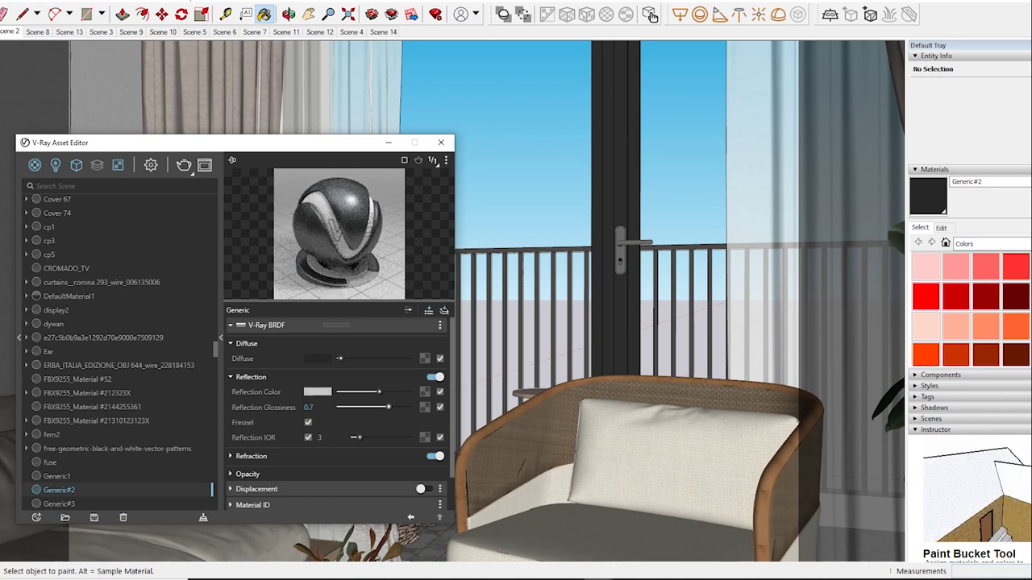
pyautogui.click(650, 14)
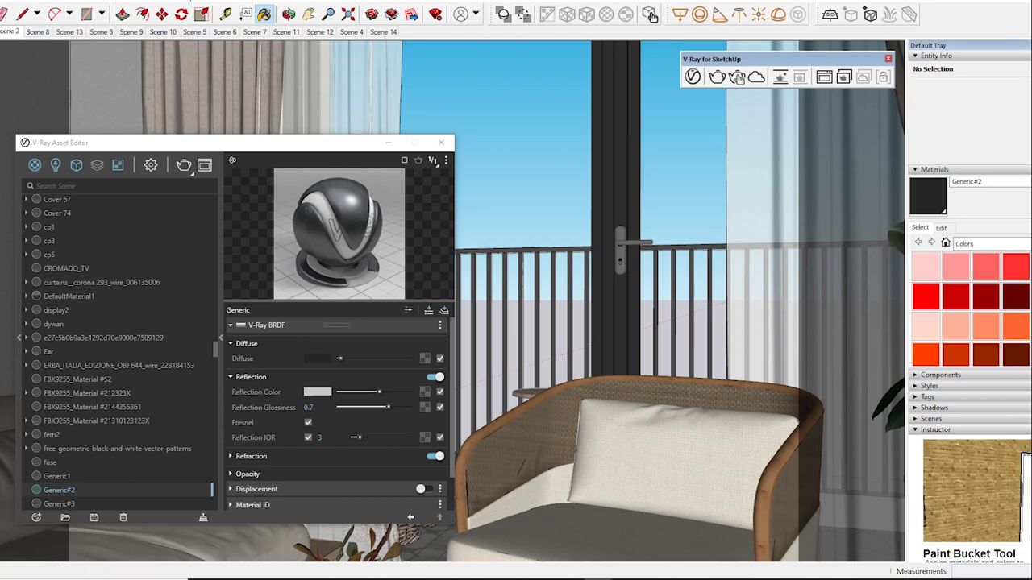
# - Sample the Цвет material and raise its reflection glossiness from 0.65 to 0.7
pyautogui.press('alt')
pyautogui.keyDown('alt'); pyautogui.click(736, 77); pyautogui.keyUp('alt')
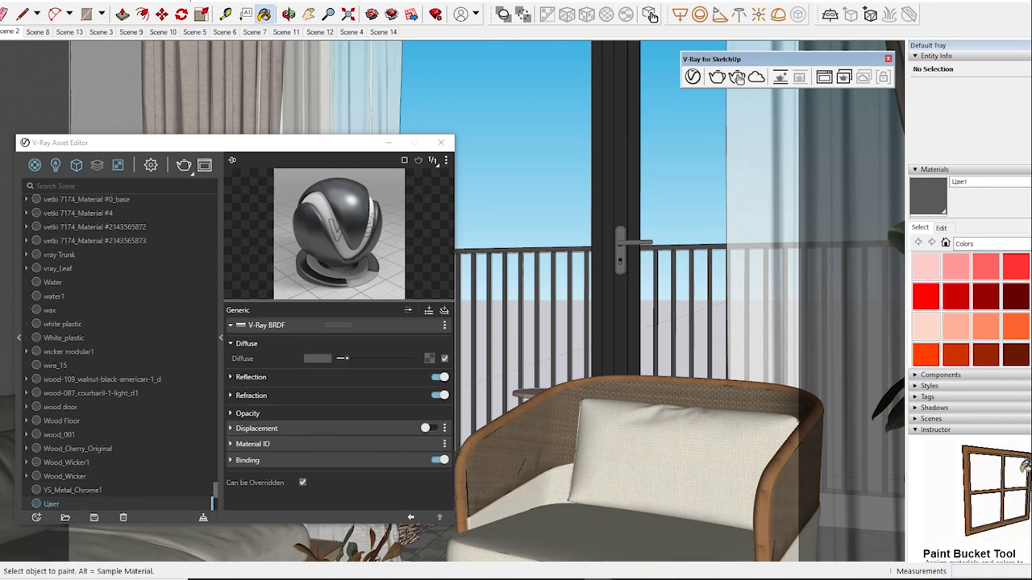
pyautogui.click(251, 376)
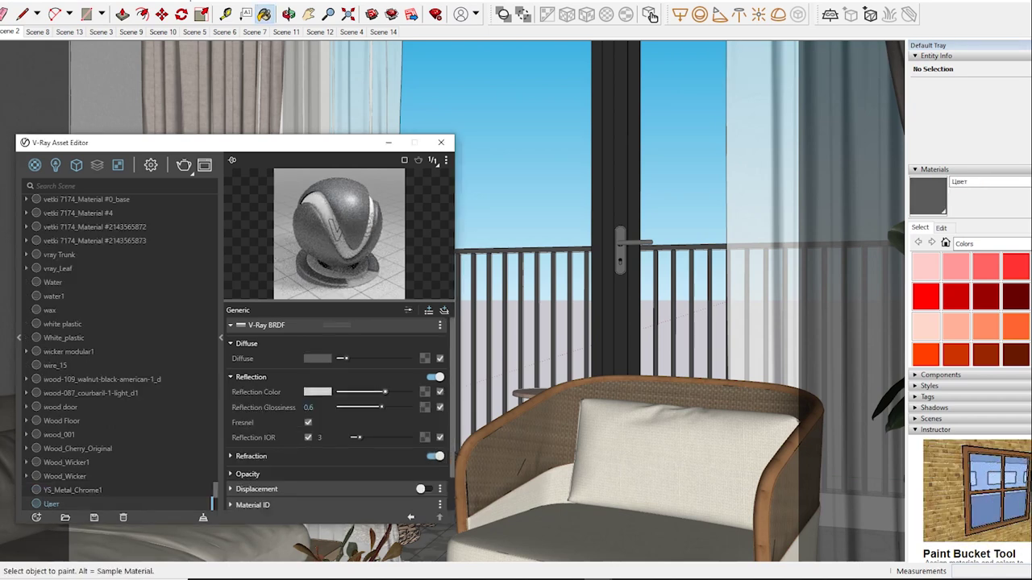
pyautogui.moveTo(385, 408); pyautogui.dragTo(388, 407)
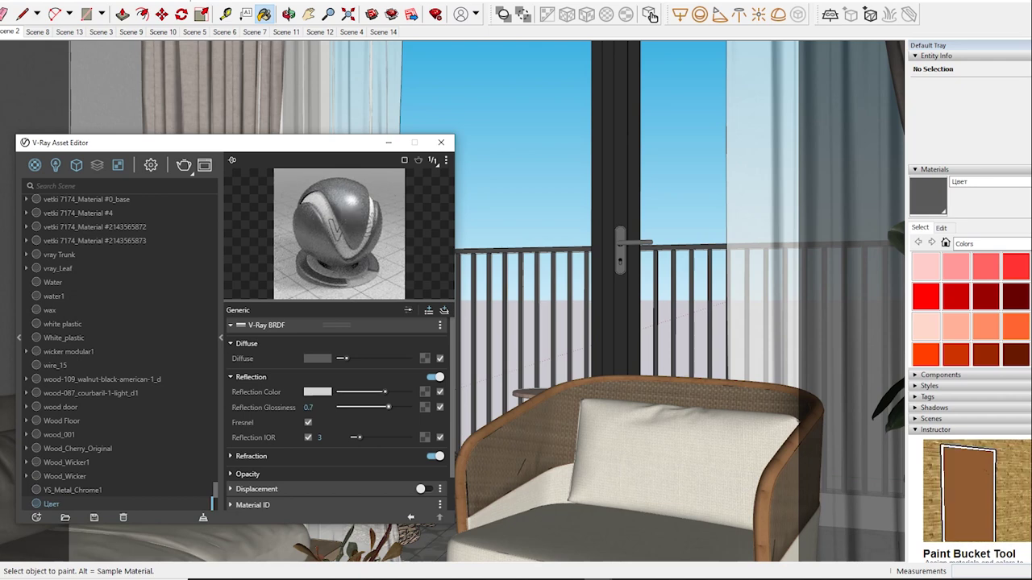
pyautogui.press('alt')
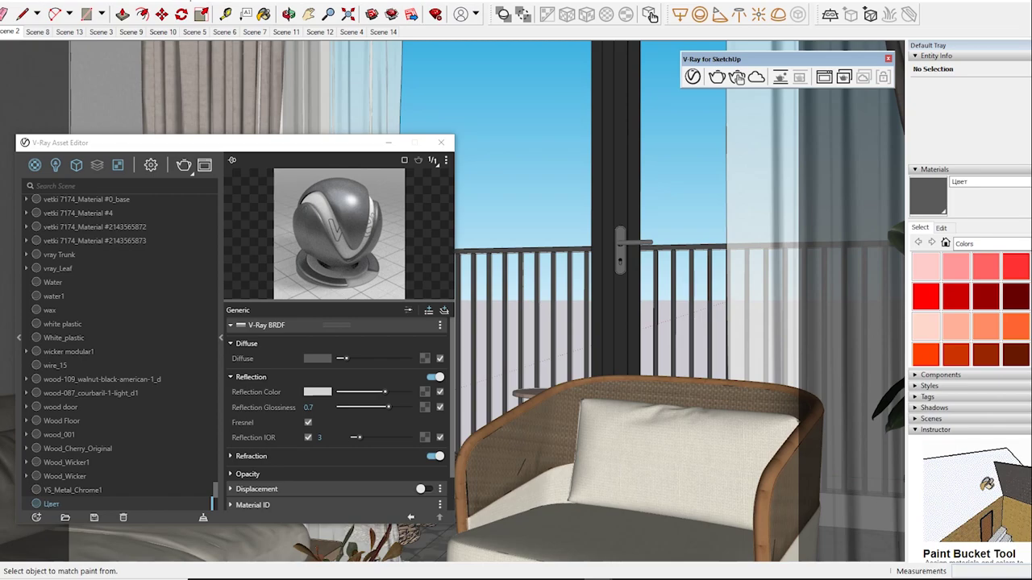
pyautogui.moveTo(677, 323)
pyautogui.mouseDown(button='middle')
pyautogui.moveTo(613, 330)
pyautogui.moveTo(564, 266)
pyautogui.moveTo(516, 266)
pyautogui.mouseUp(button='middle')
# - Sample the green [Color B02]4 cabinet material and slightly darken its reflection colour
pyautogui.keyDown('alt'); pyautogui.click(686, 387); pyautogui.keyUp('alt')
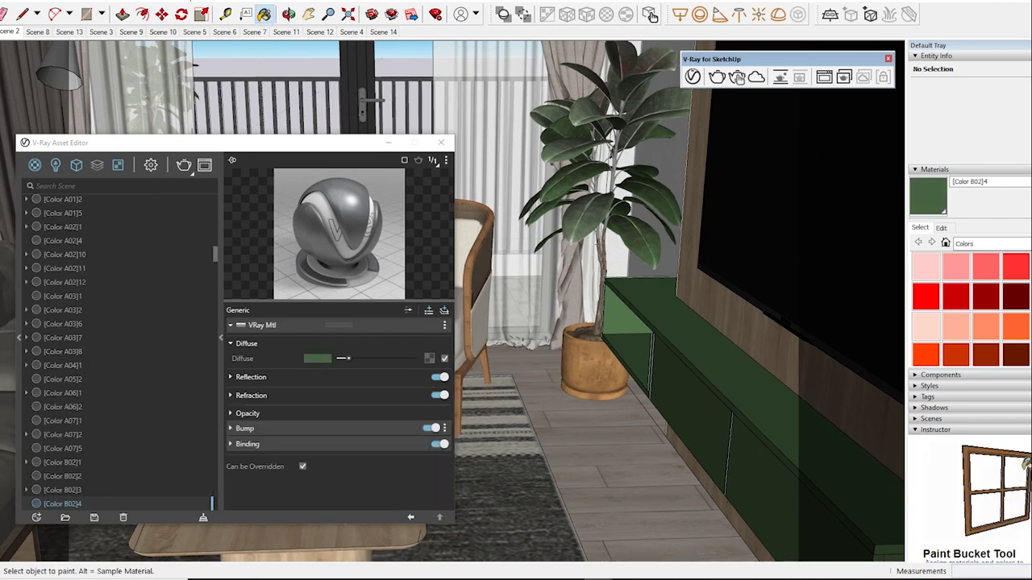
pyautogui.click(246, 376)
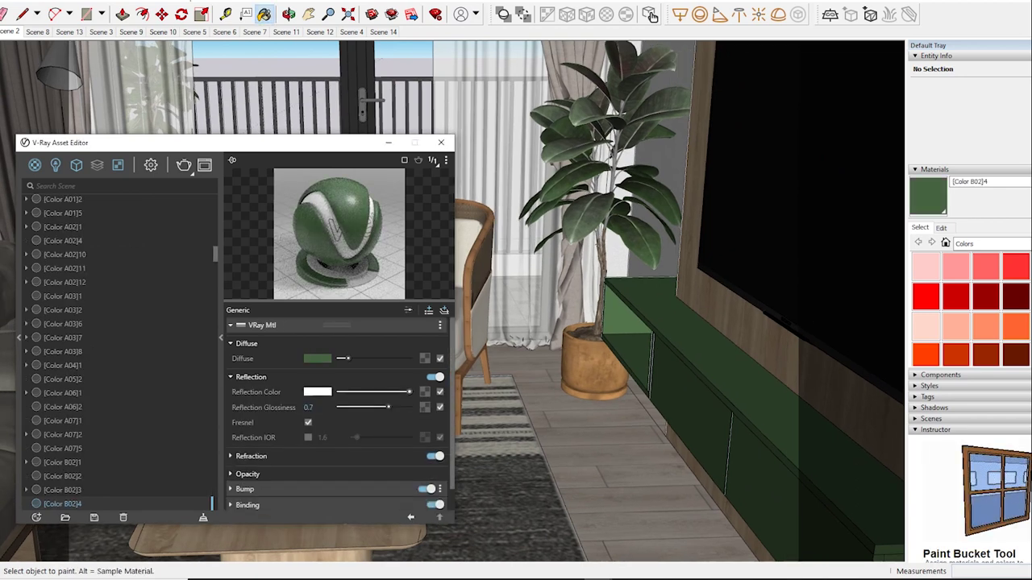
pyautogui.moveTo(409, 391); pyautogui.dragTo(403, 392)
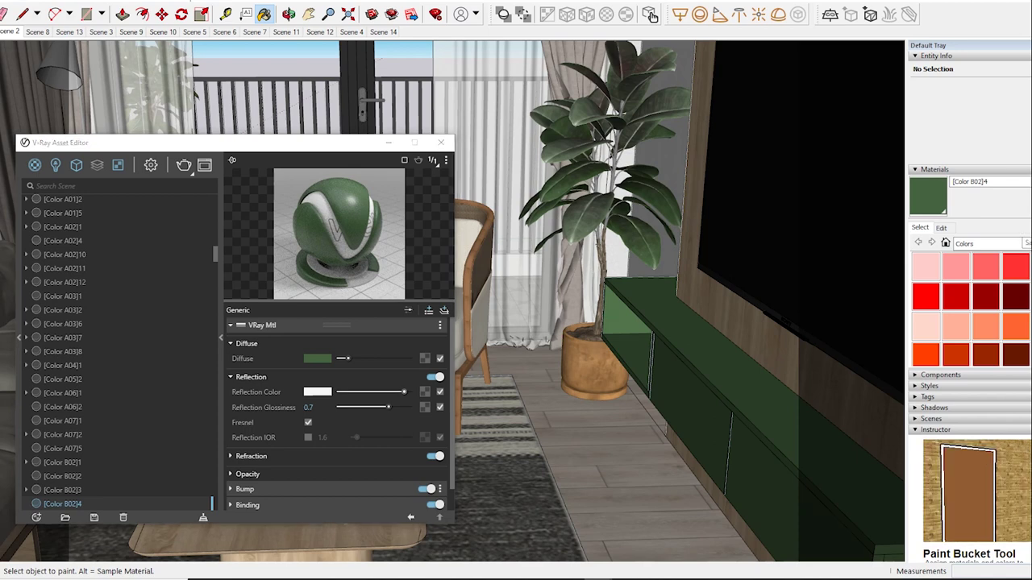
pyautogui.press('alt')
pyautogui.keyDown('alt'); pyautogui.click(790, 202); pyautogui.keyUp('alt')
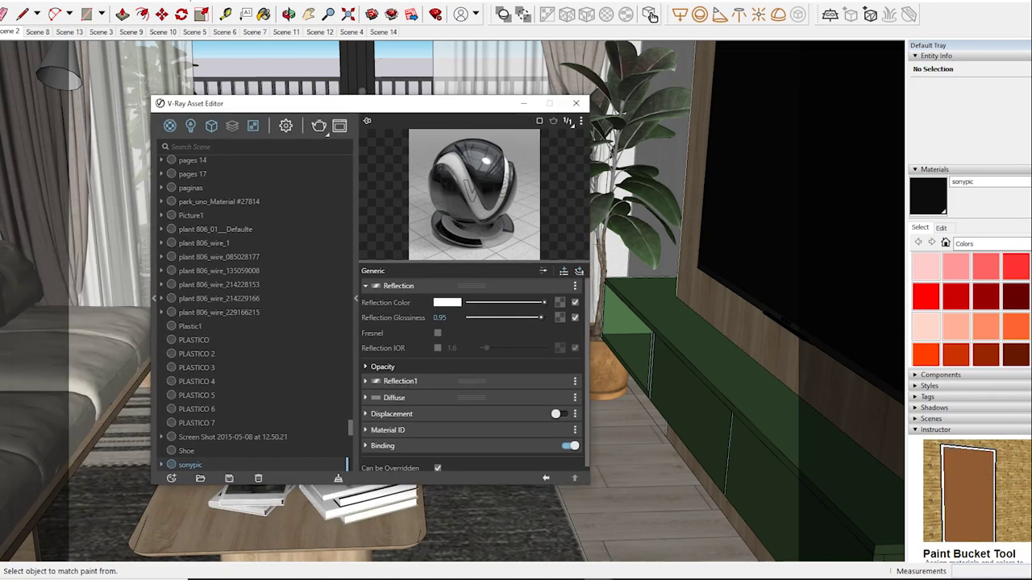
# - In the render settings, set the camera Exposure Value to 11
pyautogui.click(286, 125)
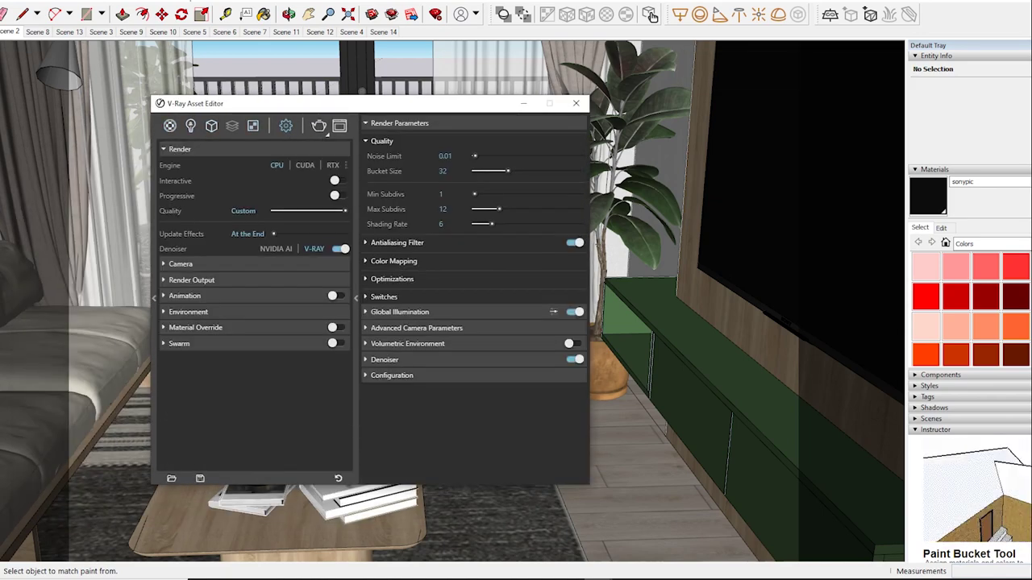
pyautogui.click(181, 264)
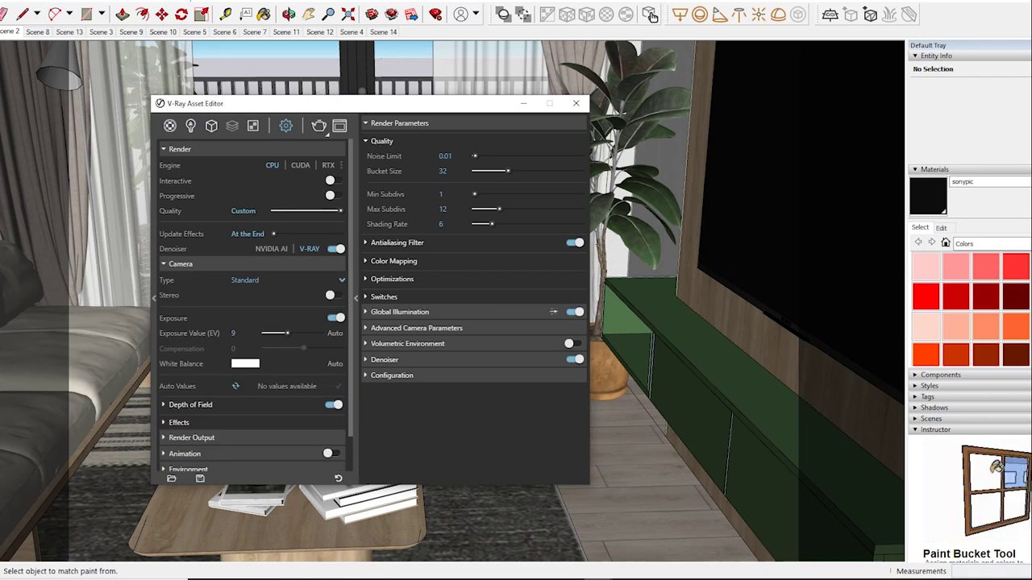
pyautogui.write('11')
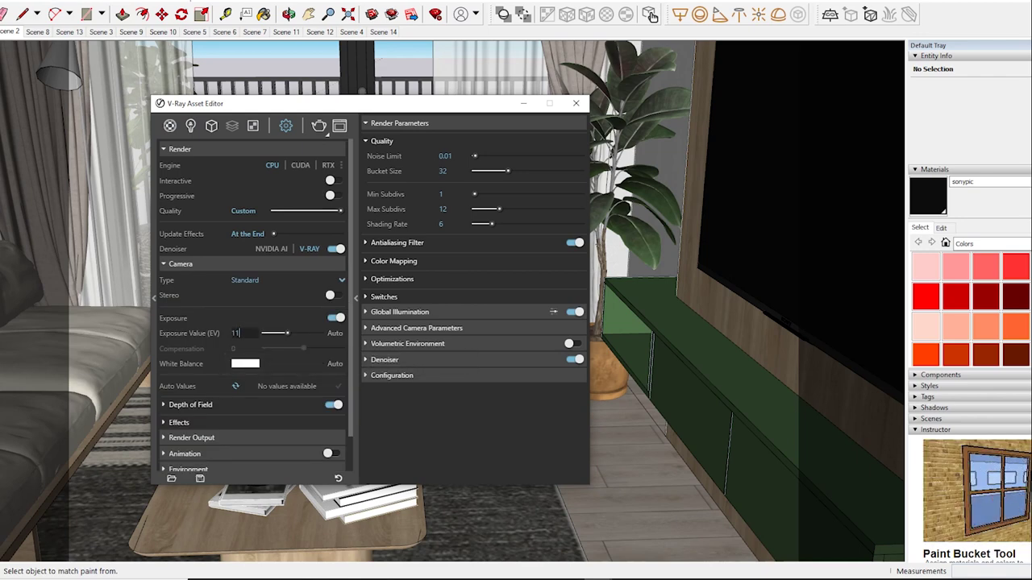
pyautogui.press('Return')
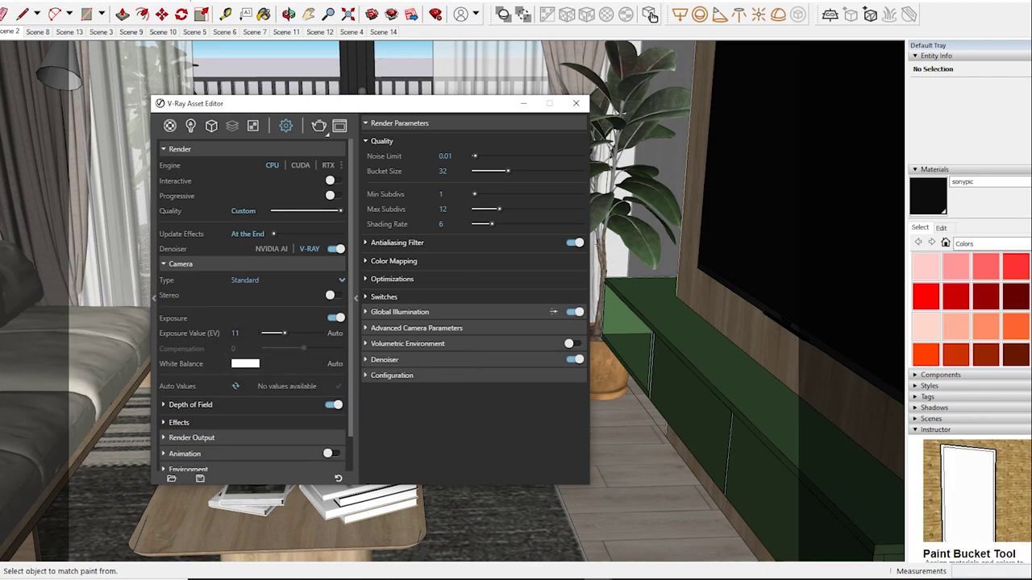
# - Look over the Animation and Render Output settings, then expand Environment
pyautogui.click(181, 263)
pyautogui.click(184, 296)
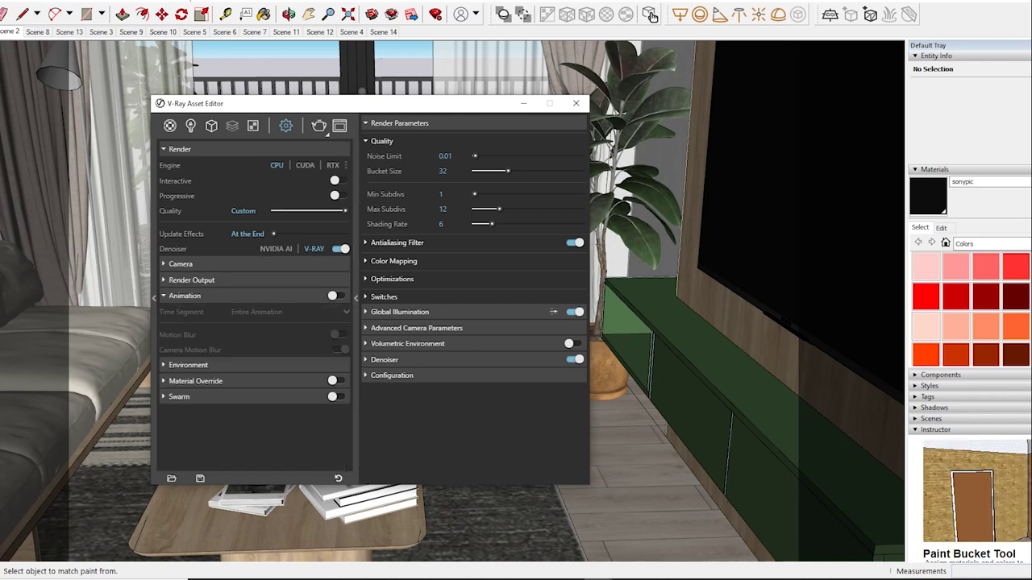
pyautogui.click(185, 296)
pyautogui.click(191, 280)
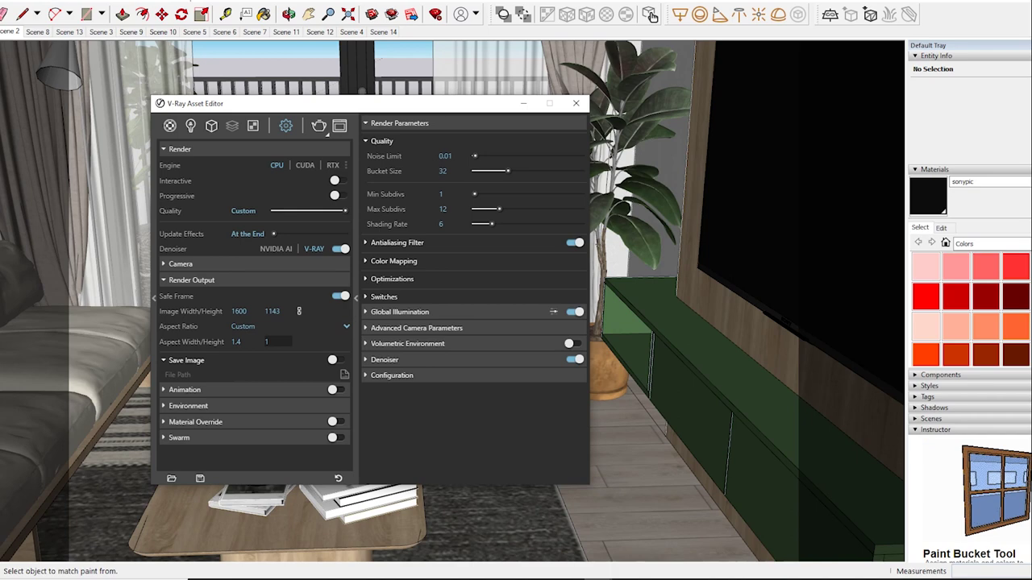
pyautogui.click(191, 280)
pyautogui.click(185, 296)
pyautogui.click(184, 296)
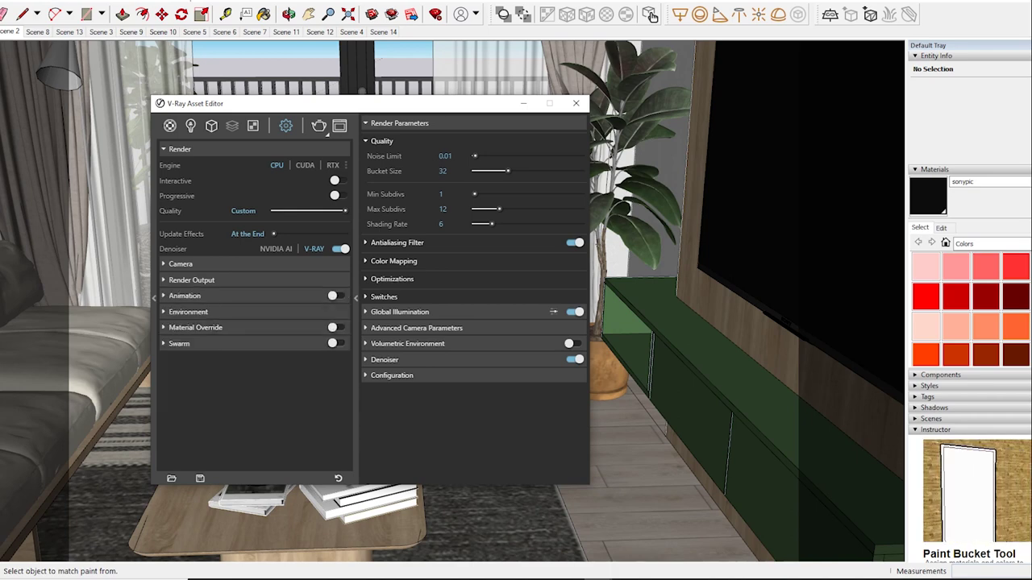
pyautogui.click(188, 312)
# - Enable the GI environment override holding a pasted copy of the background texture
pyautogui.rightClick(327, 328)
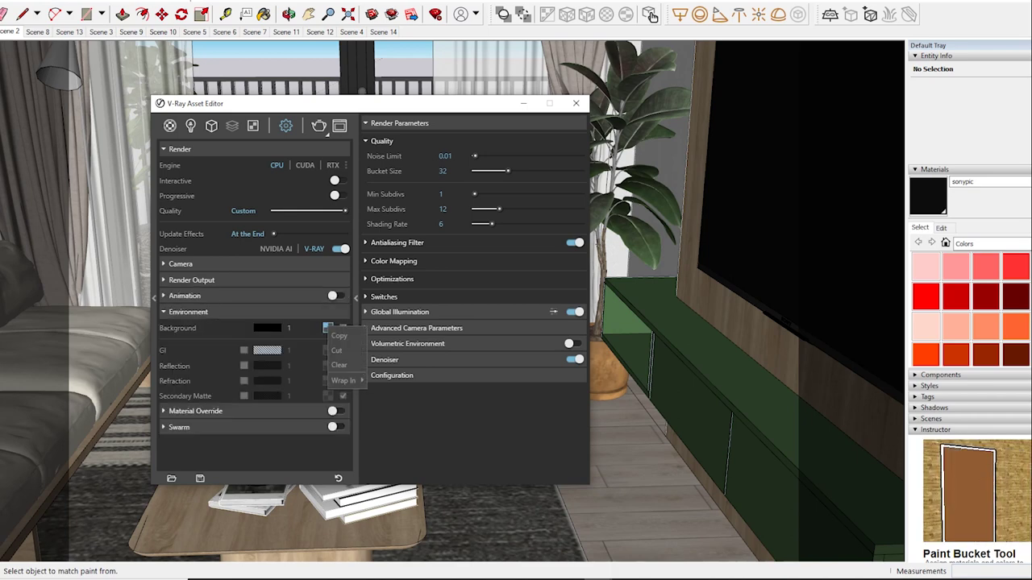
pyautogui.press('Escape')
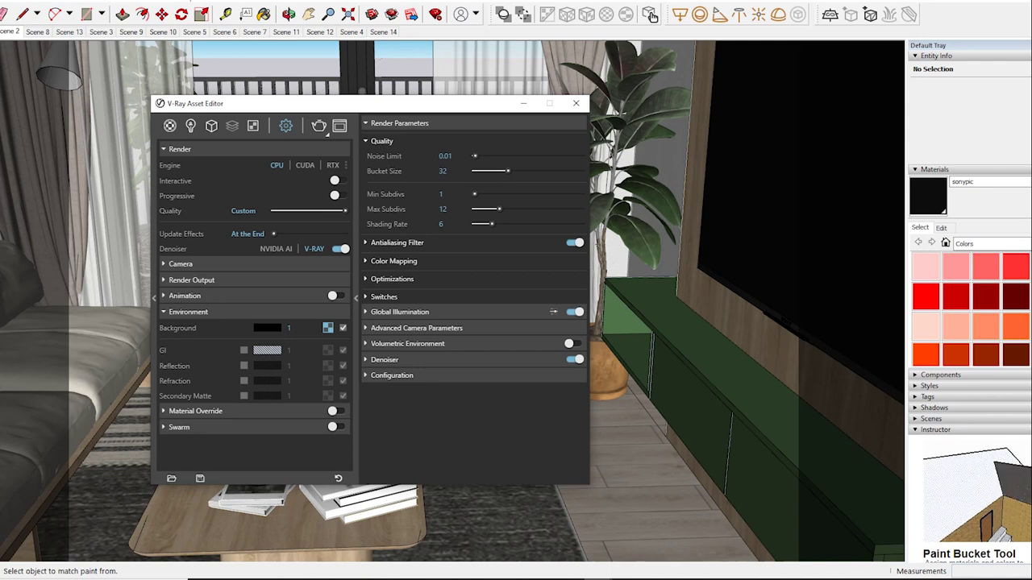
pyautogui.click(244, 350)
pyautogui.rightClick(327, 350)
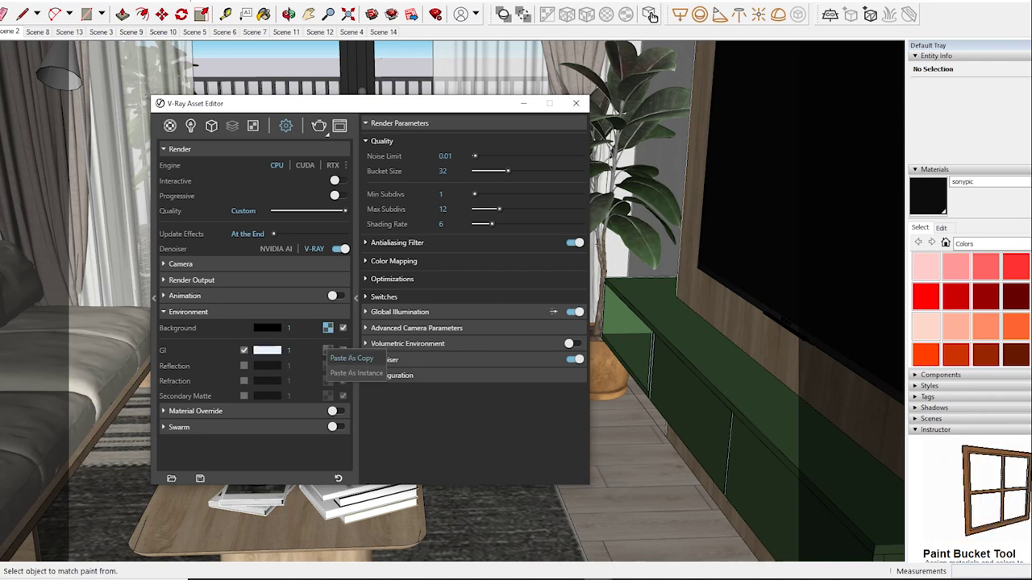
pyautogui.click(372, 373)
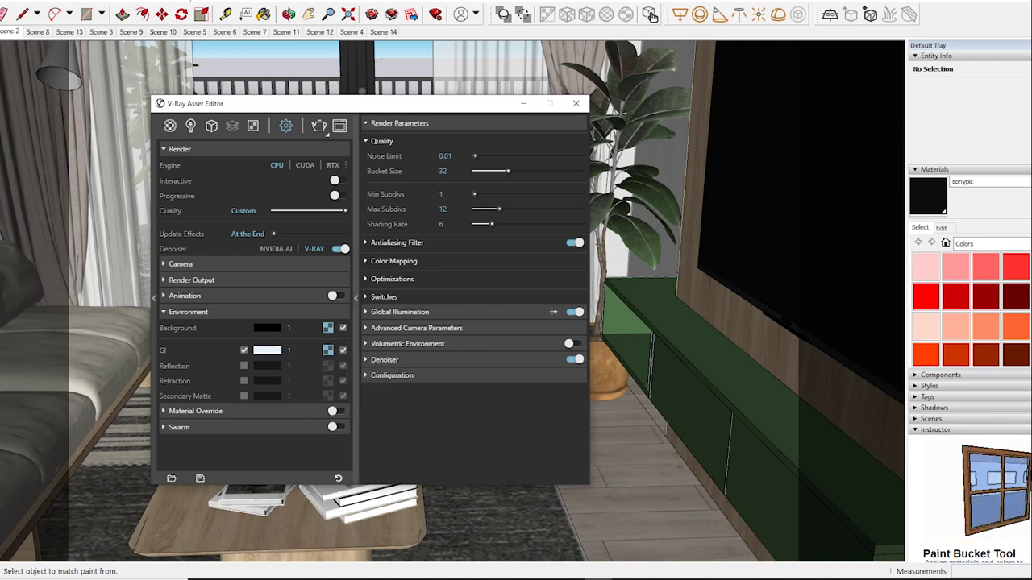
pyautogui.click(356, 297)
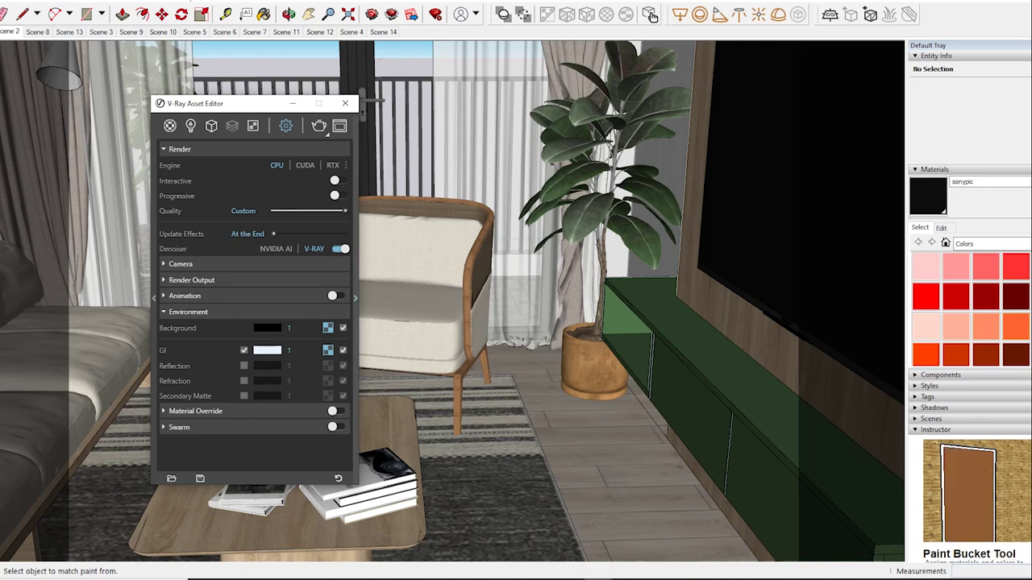
pyautogui.click(356, 298)
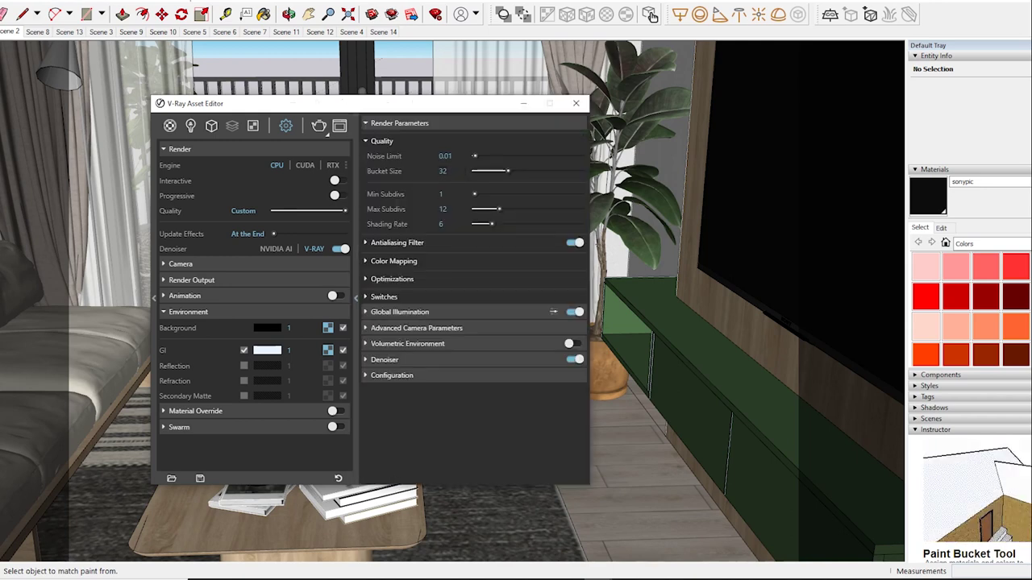
# - Set Max Subdivs to 24 and use a Triangle antialiasing filter with size 1
pyautogui.doubleClick(442, 208)
pyautogui.write('2')
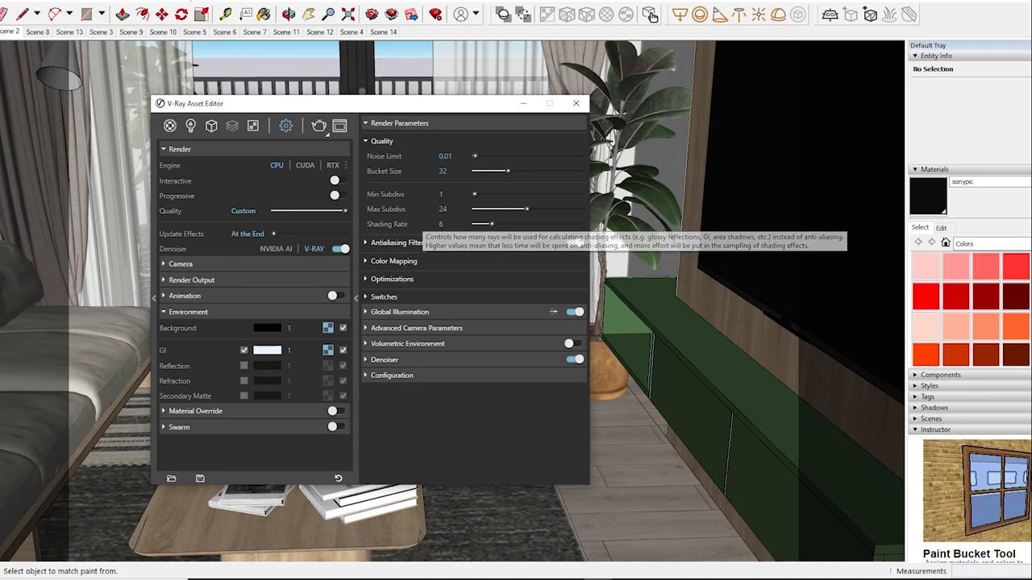
pyautogui.write('4')
pyautogui.click(397, 243)
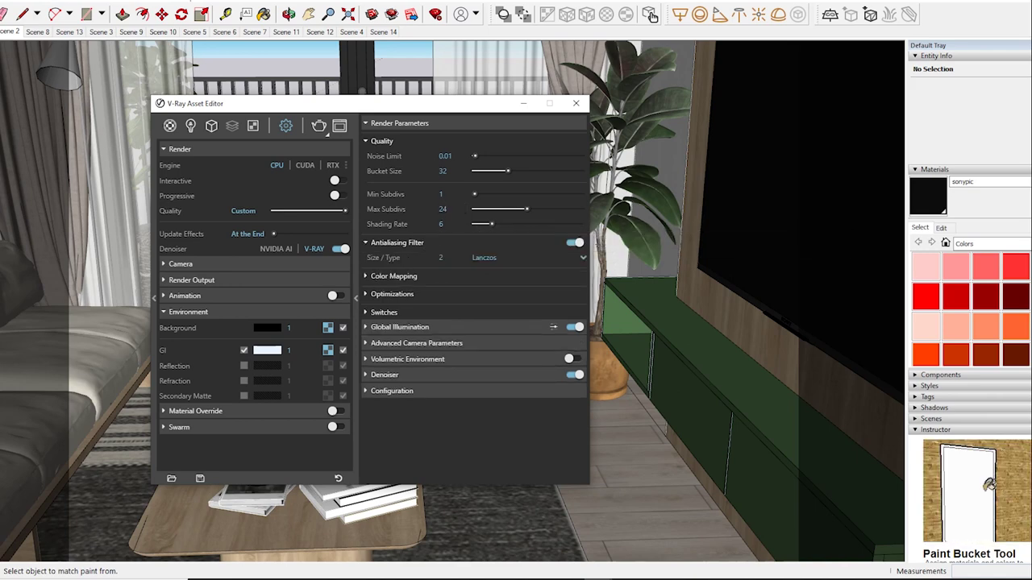
pyautogui.click(499, 257)
pyautogui.click(499, 318)
pyautogui.doubleClick(441, 257)
pyautogui.write('1')
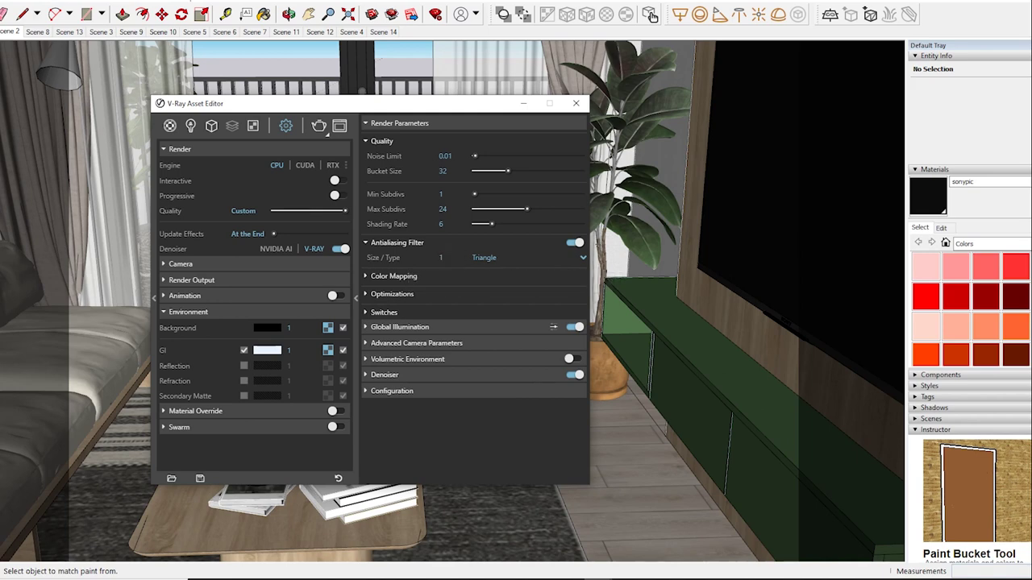
# - Check the Color Mapping, Optimizations and Global Illumination engine options
pyautogui.click(393, 276)
pyautogui.click(393, 276)
pyautogui.click(392, 294)
pyautogui.click(392, 293)
pyautogui.click(400, 327)
pyautogui.click(504, 358)
# - Set irradiance map subdivs to 80, interpolation to 50 and light cache subdivs to 1200
pyautogui.click(450, 404)
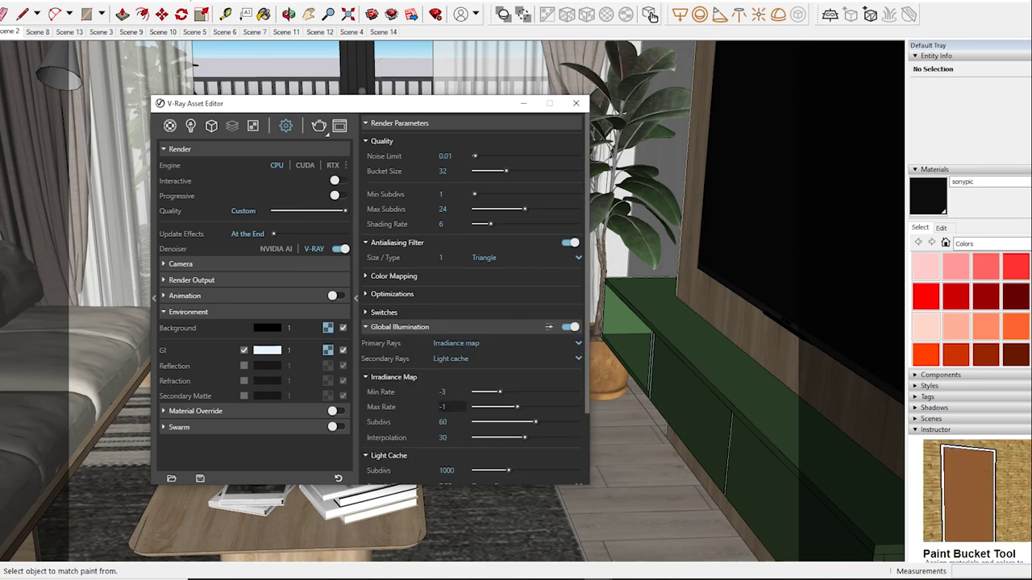
pyautogui.click(443, 421)
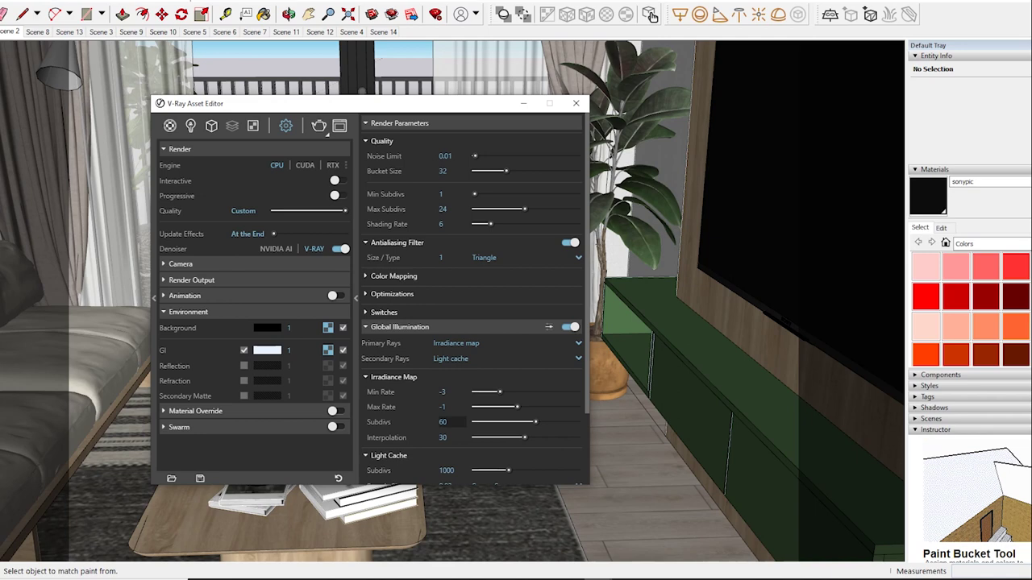
pyautogui.press('BackSpace')
pyautogui.write('8')
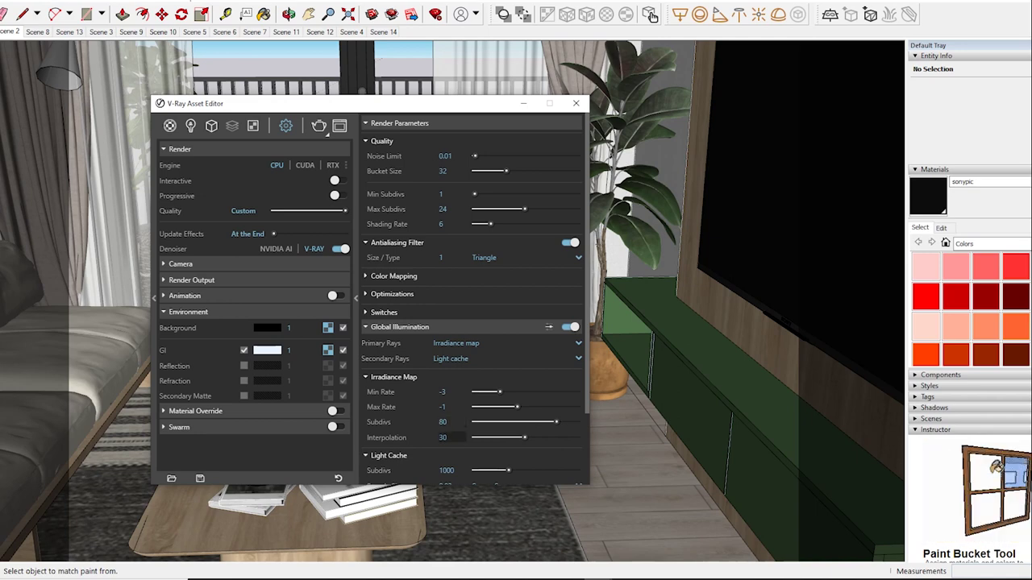
pyautogui.write('50')
pyautogui.press('Return')
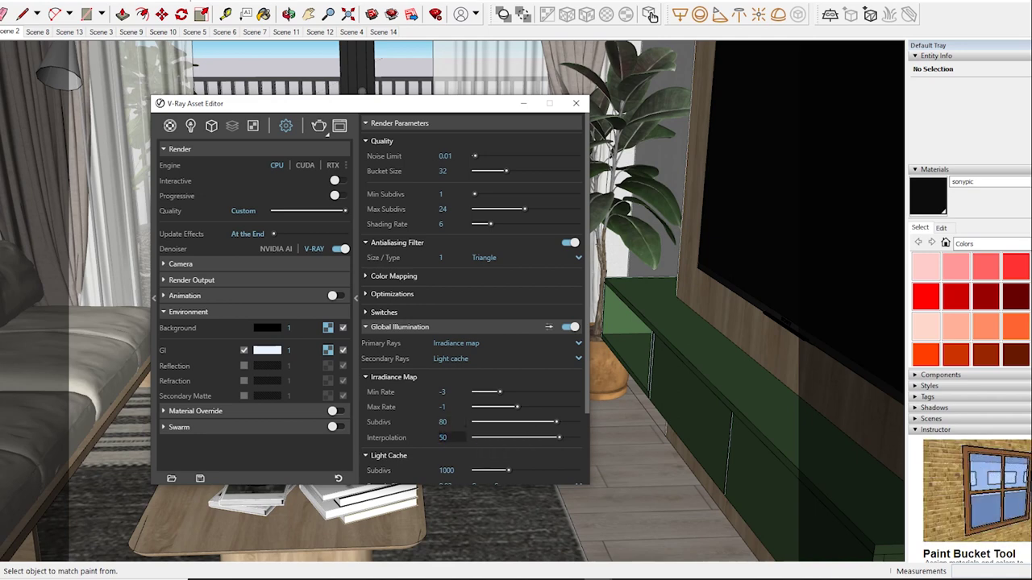
pyautogui.press('BackSpace')
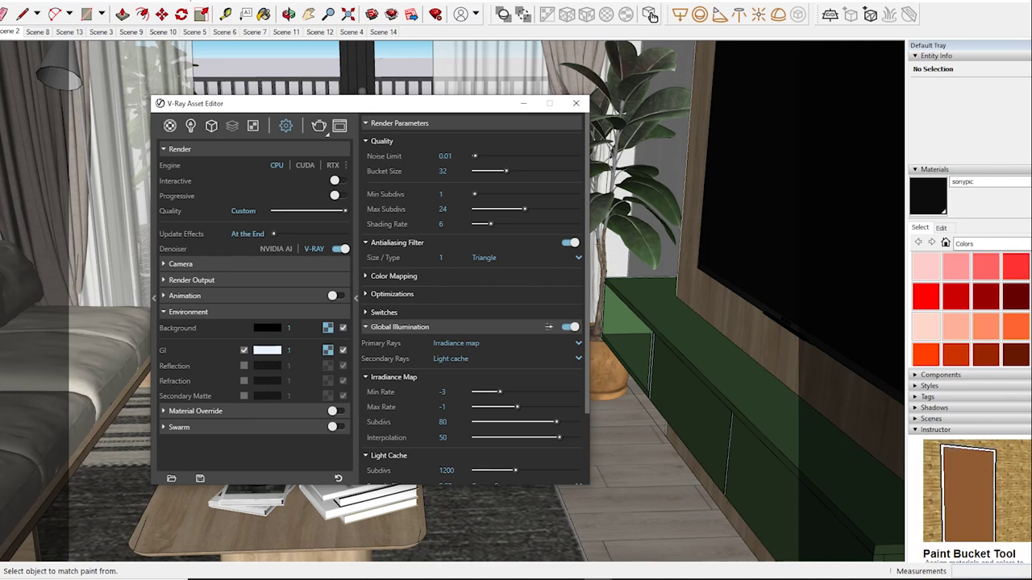
# - Close the V-Ray render settings editor
pyautogui.scroll(-2, 472, 298)
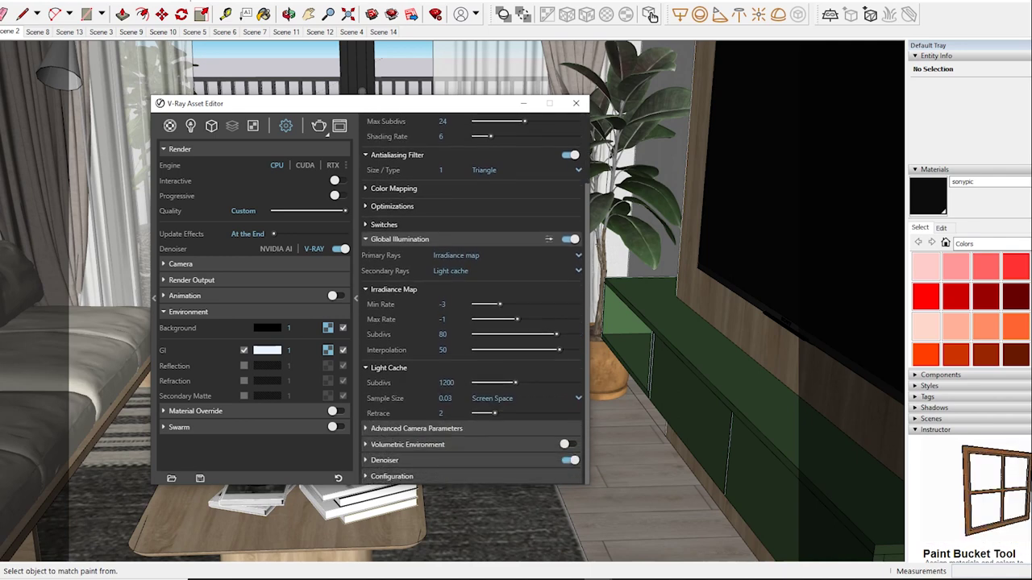
pyautogui.scroll(1, 471, 299)
pyautogui.scroll(1, 472, 298)
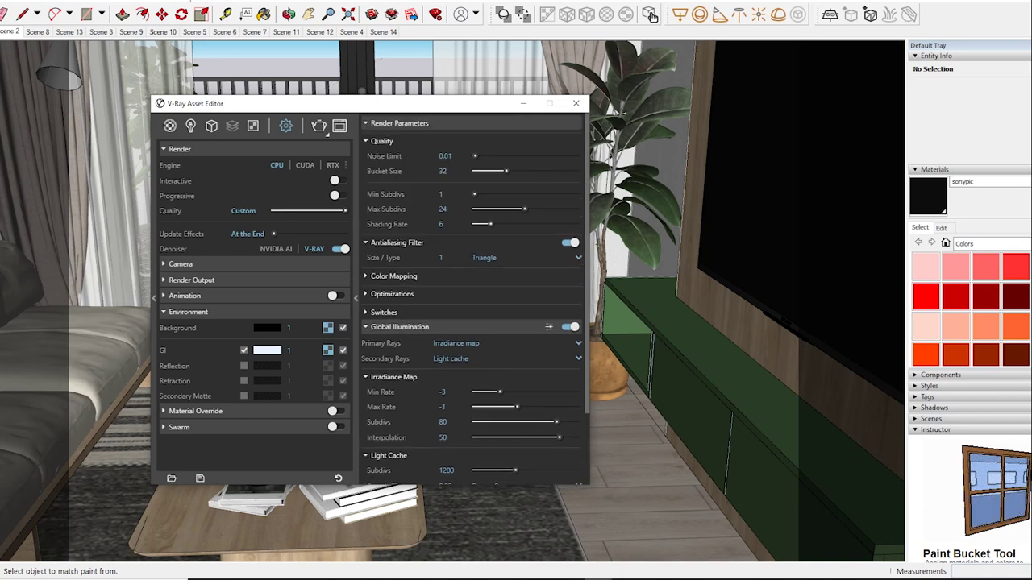
pyautogui.click(575, 103)
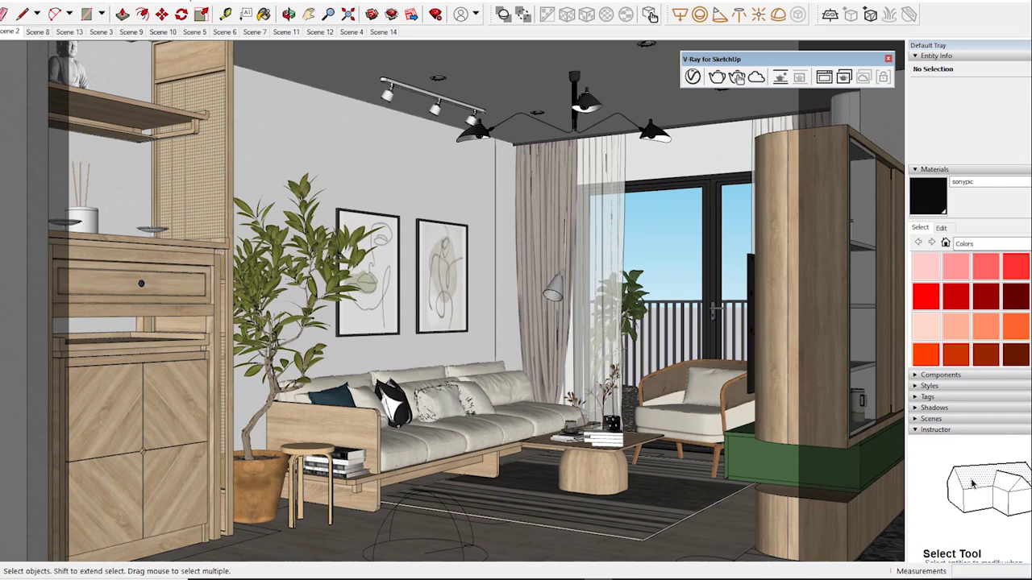
# - Render the living room with V-Ray and zoom out in the Frame Buffer to see the whole image
pyautogui.click(717, 76)
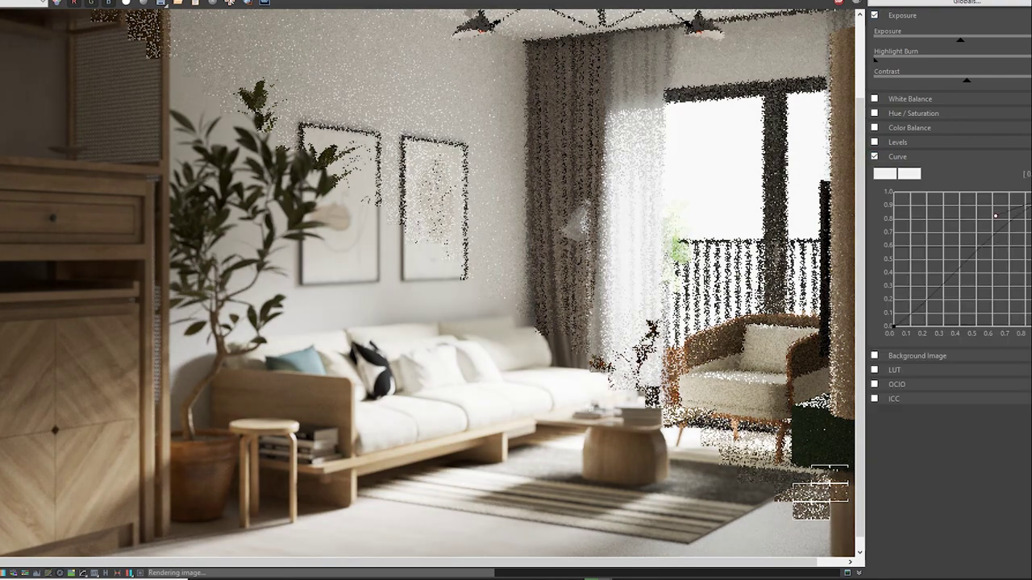
pyautogui.scroll(-2, 413, 288)
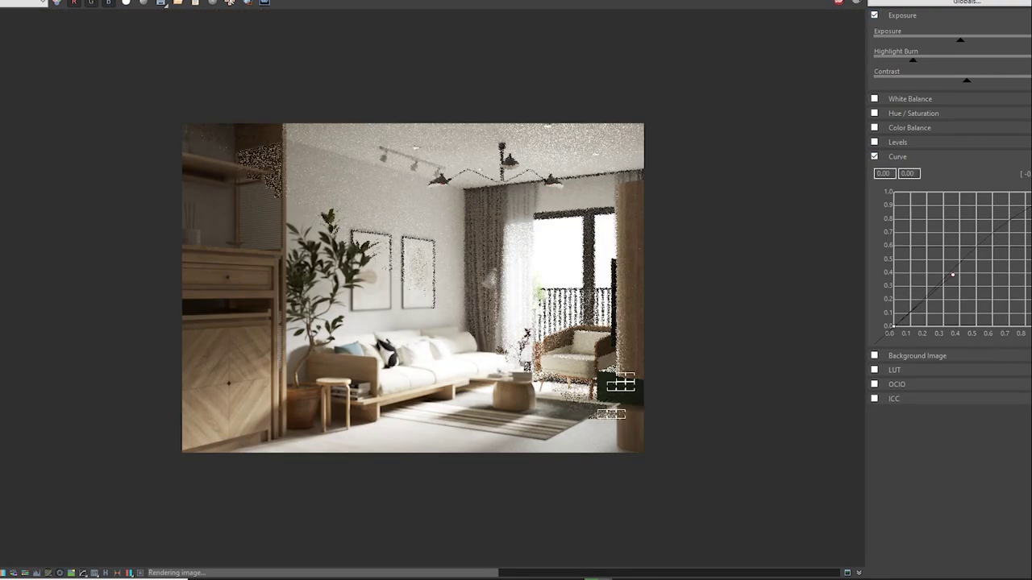